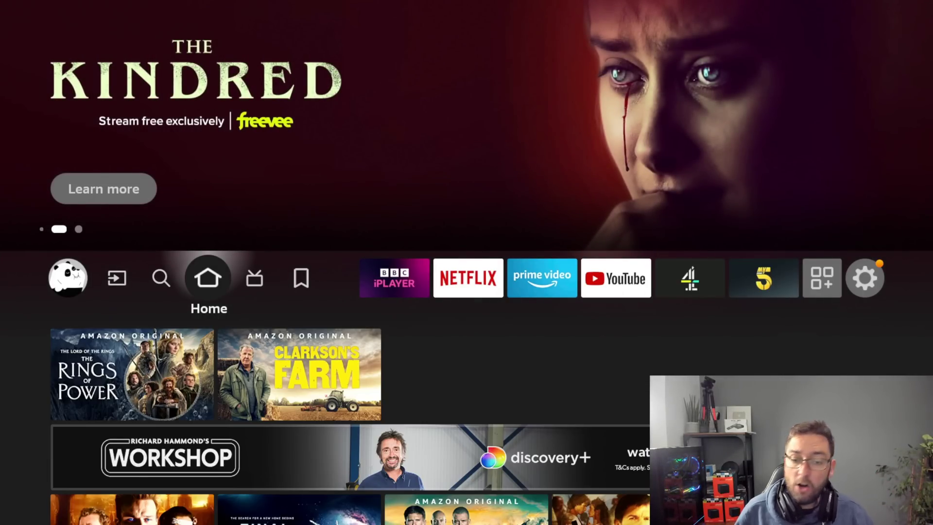
- Open the Display & Audio settings from the home screen
{"action": "key", "text": "Right"}
{"action": "key", "text": "Right"}
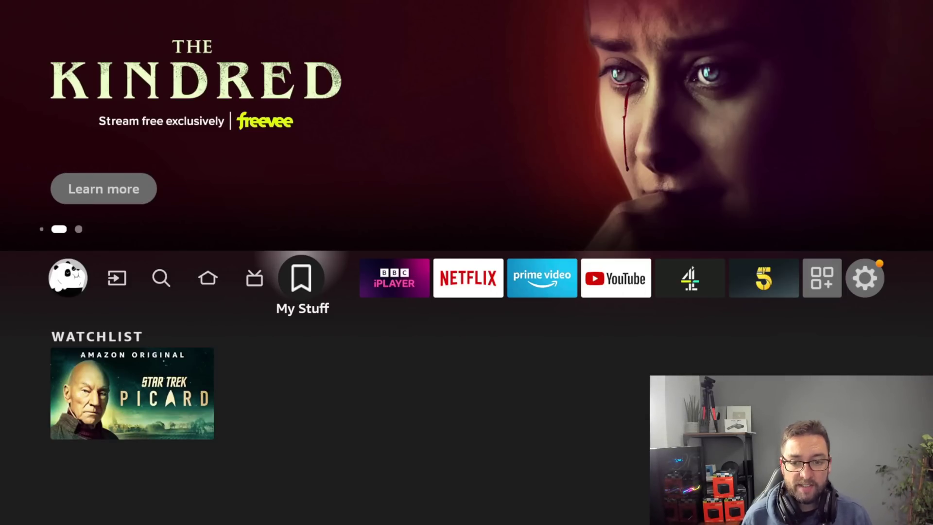
{"action": "key", "text": "Right"}
{"action": "key", "text": "Right"}
{"action": "key", "text": "Right"}
{"action": "key", "text": "Right"}
{"action": "key", "text": "Right"}
{"action": "key", "text": "Right"}
{"action": "key", "text": "Right"}
{"action": "key", "text": "Right"}
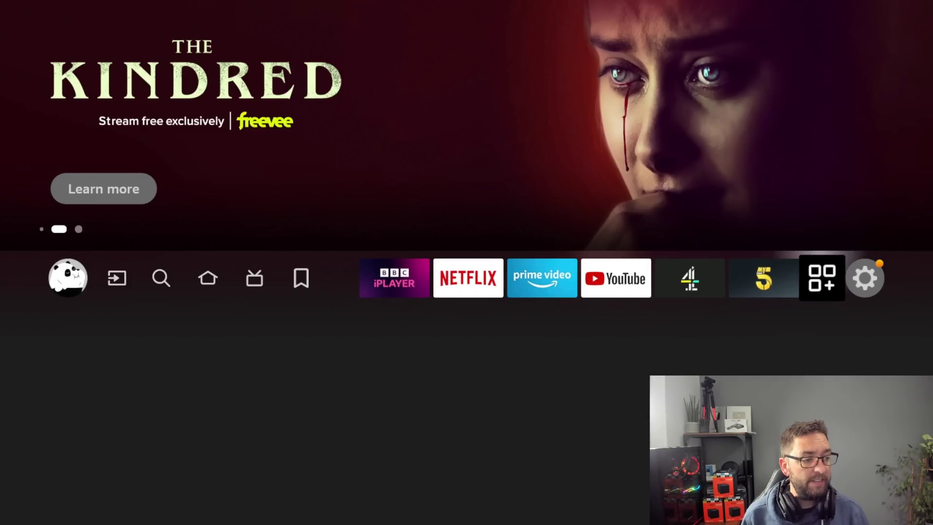
{"action": "key", "text": "Down"}
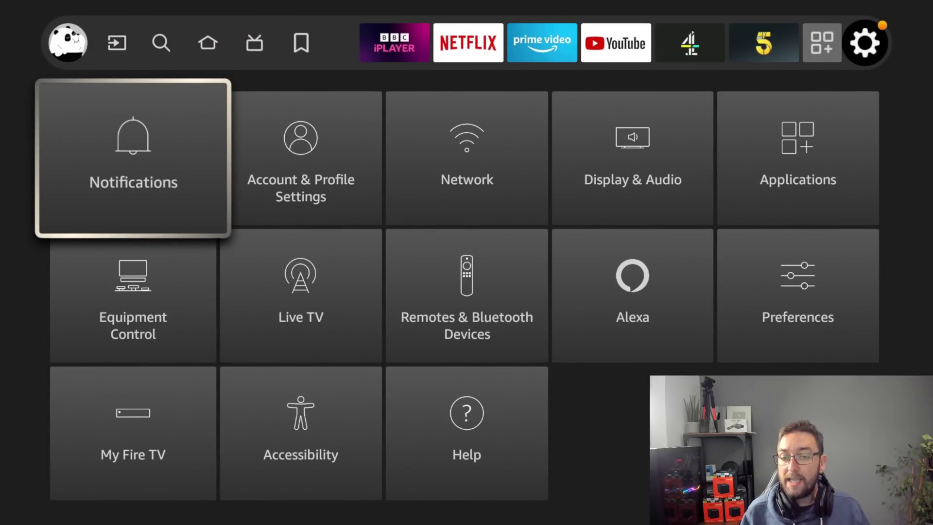
{"action": "key", "text": "Right"}
{"action": "key", "text": "Right"}
{"action": "key", "text": "Right"}
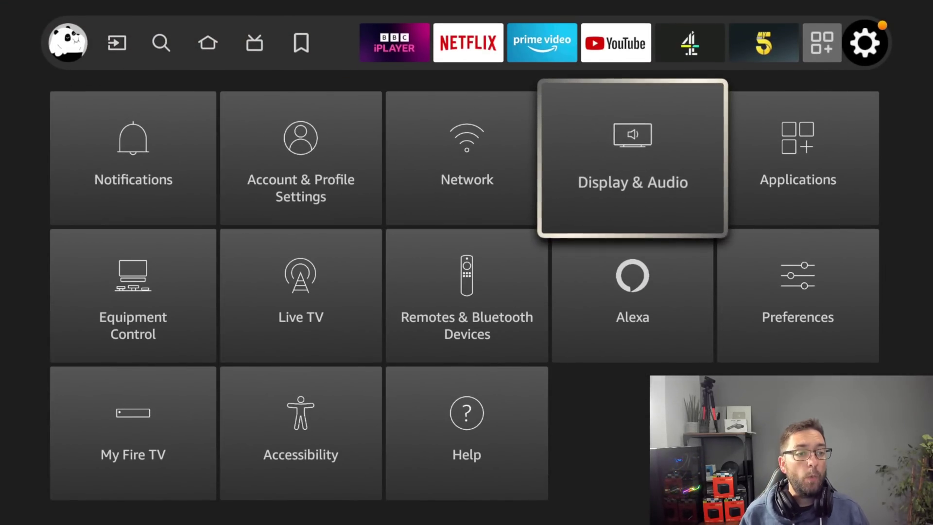
{"action": "key", "text": "Return"}
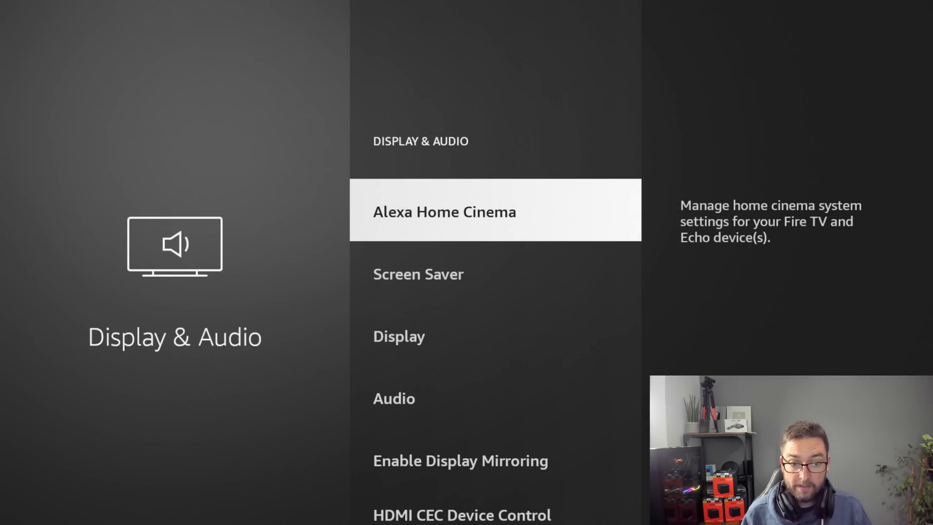
- Examine the Display options, from Video Resolution and Match Original Frame Rate through to Super Resolution
{"action": "key", "text": "Down"}
{"action": "key", "text": "Down"}
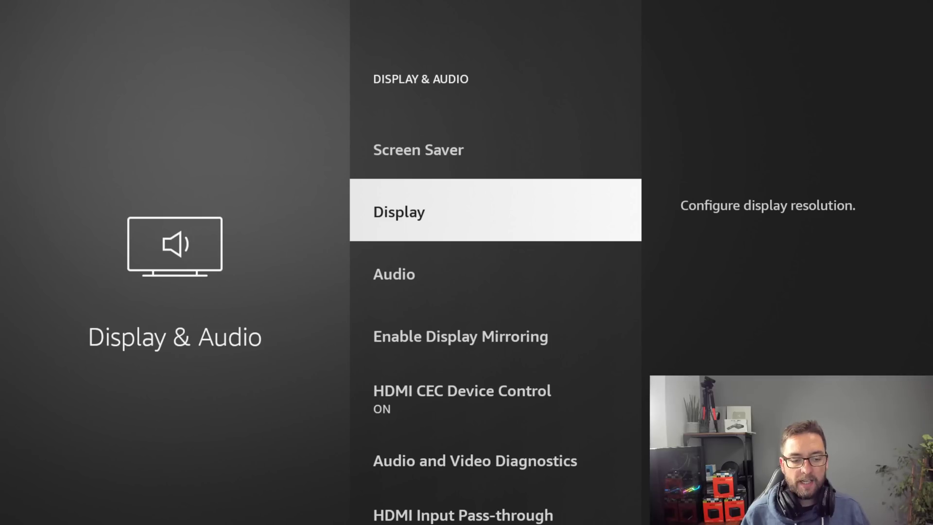
{"action": "key", "text": "Return"}
{"action": "key", "text": "Down"}
{"action": "key", "text": "Down"}
{"action": "key", "text": "Down"}
{"action": "key", "text": "Down"}
{"action": "key", "text": "Down"}
{"action": "key", "text": "Down"}
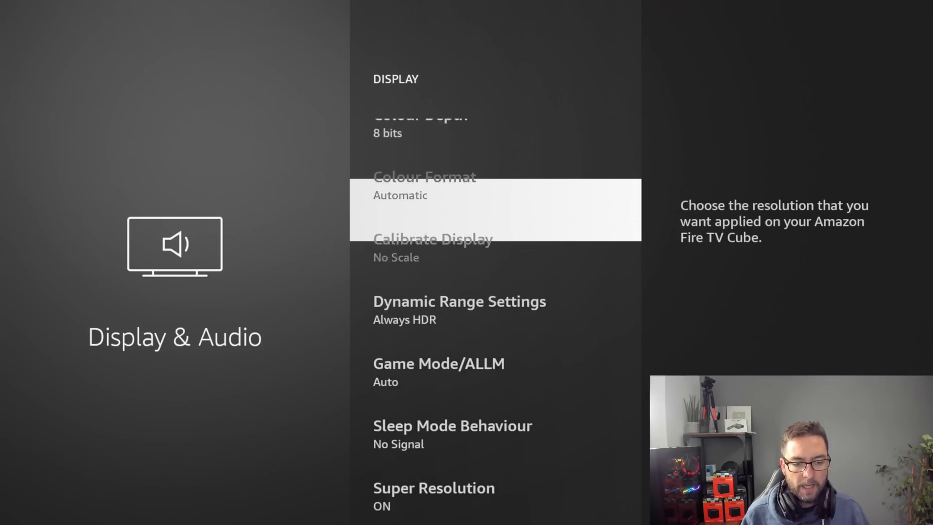
{"action": "key", "text": "Down"}
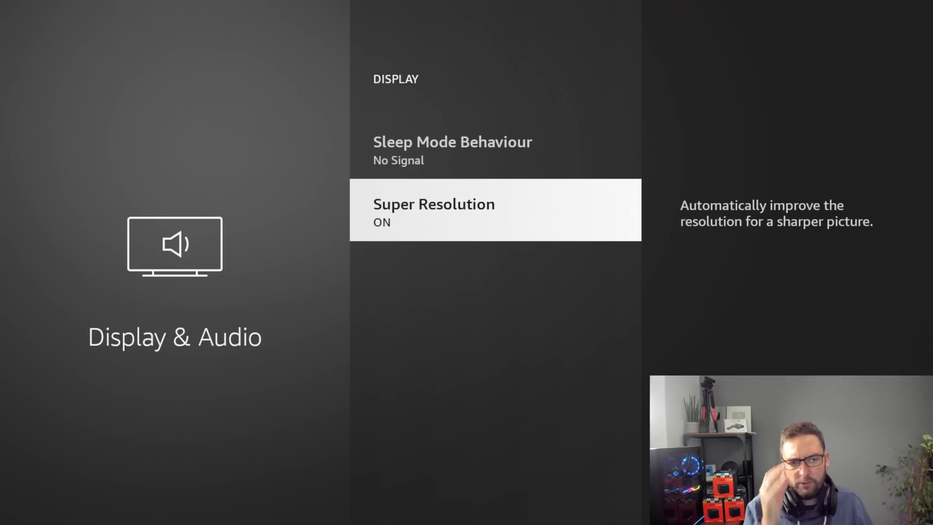
{"action": "key", "text": "Up"}
{"action": "key", "text": "Up"}
{"action": "key", "text": "Up"}
{"action": "key", "text": "Up"}
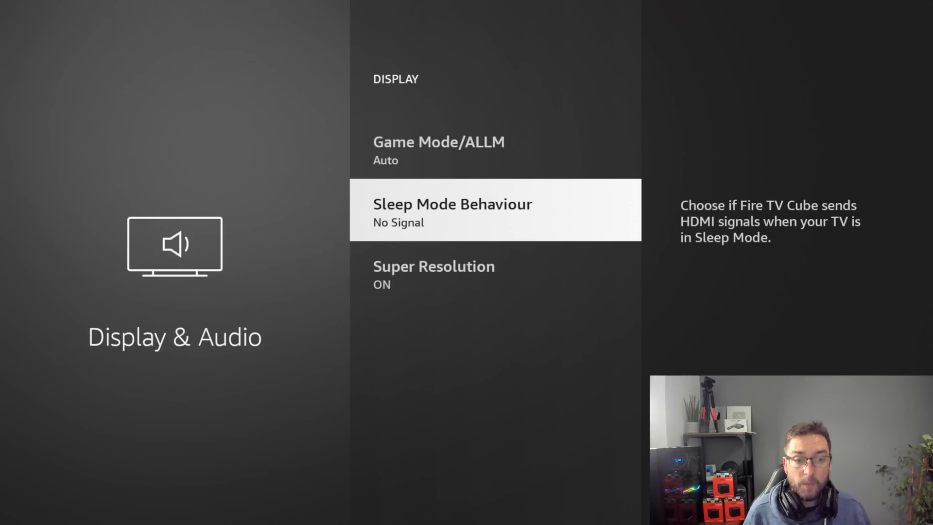
{"action": "key", "text": "Up"}
{"action": "key", "text": "Up"}
{"action": "key", "text": "Up"}
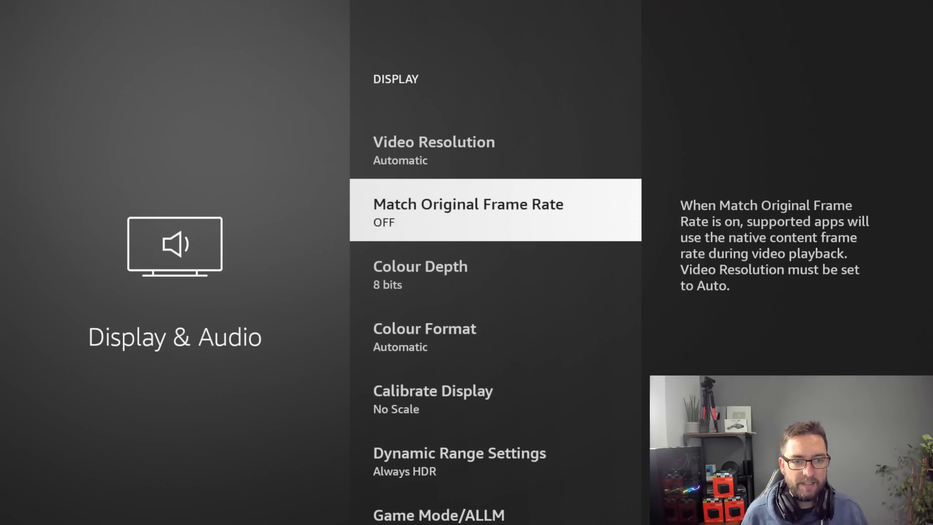
{"action": "key", "text": "Escape"}
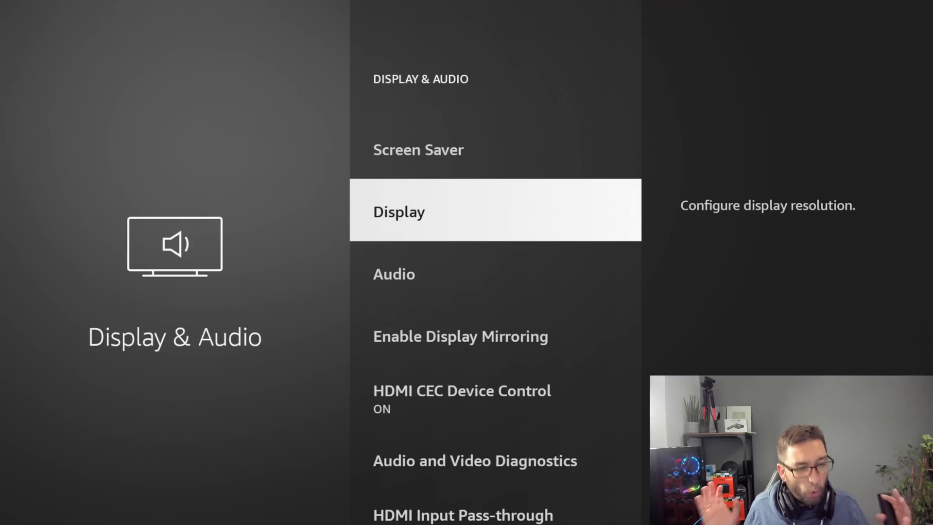
- Turn Navigation Sounds off in the Audio settings and return to Display & Audio
{"action": "key", "text": "Down"}
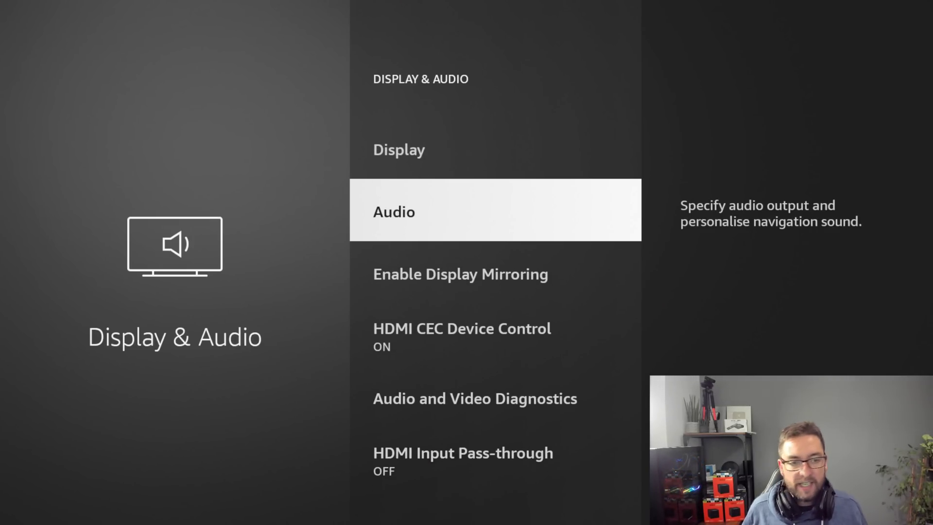
{"action": "key", "text": "Return"}
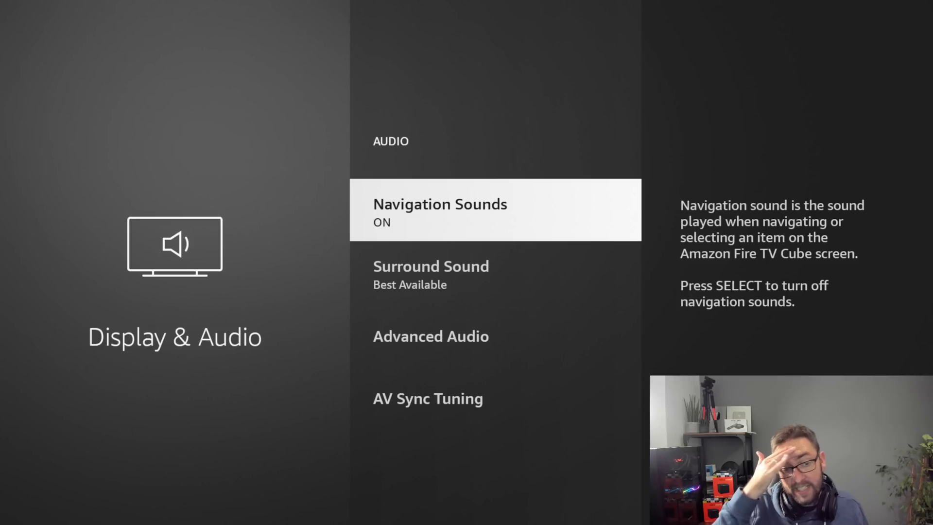
{"action": "key", "text": "Return"}
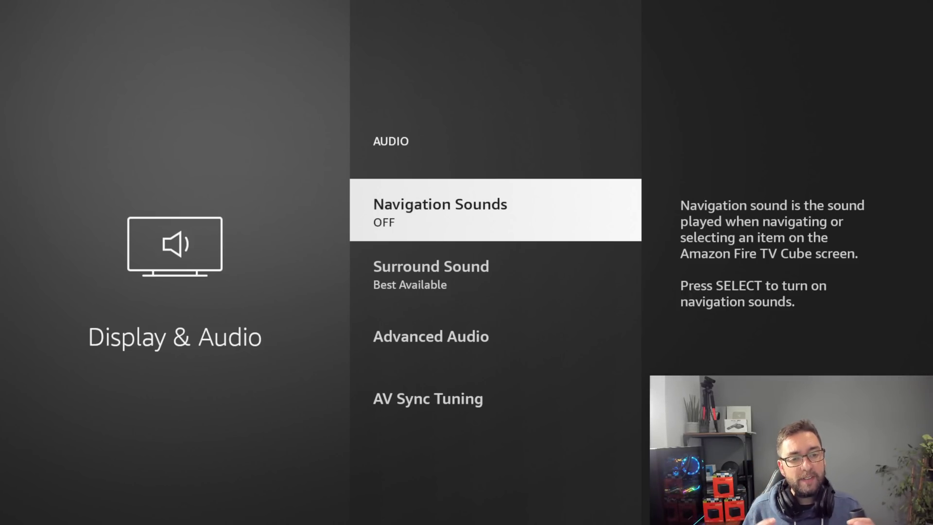
{"action": "key", "text": "Down"}
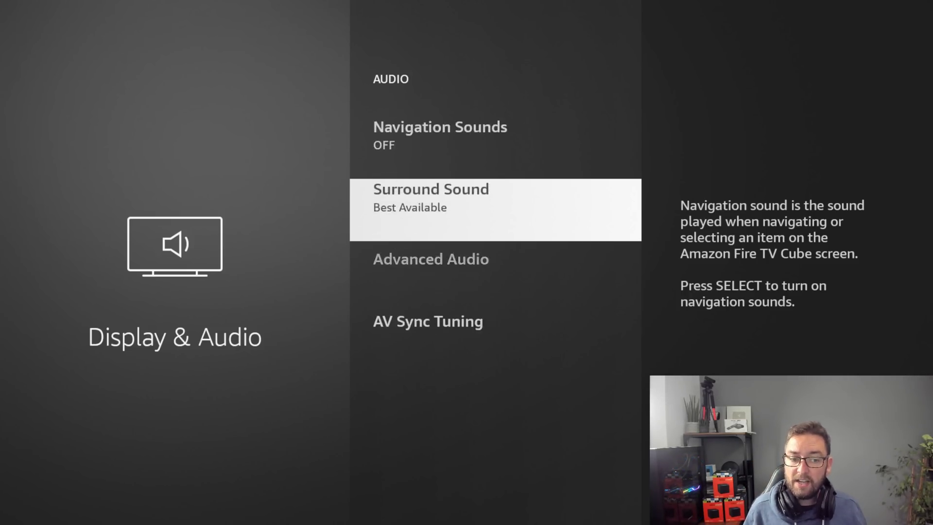
{"action": "key", "text": "Up"}
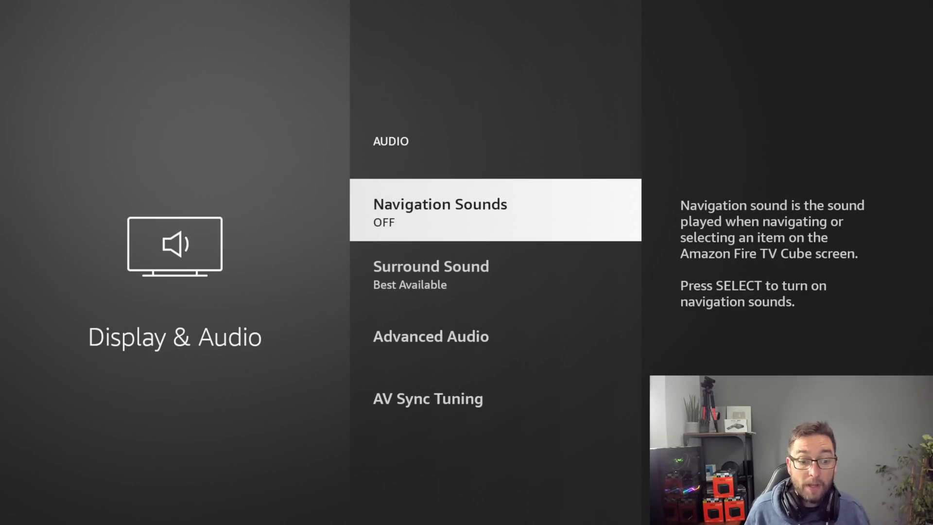
{"action": "key", "text": "Escape"}
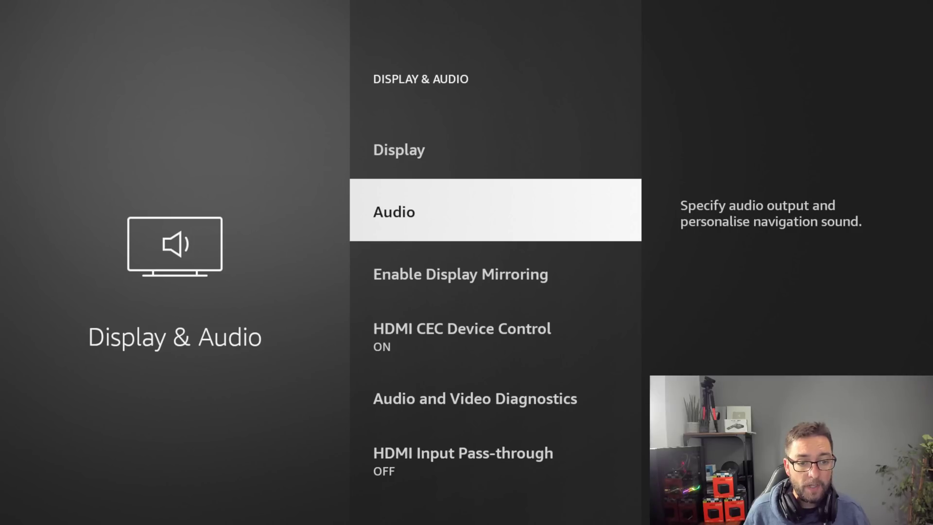
- Set the screen saver's Start Time to Never and leave the Screen Saver settings
{"action": "key", "text": "Up"}
{"action": "key", "text": "Up"}
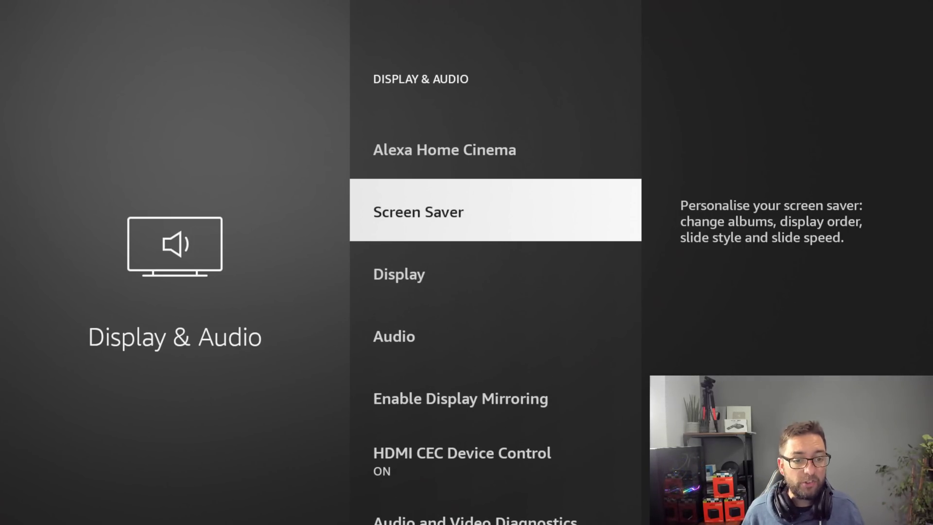
{"action": "key", "text": "Return"}
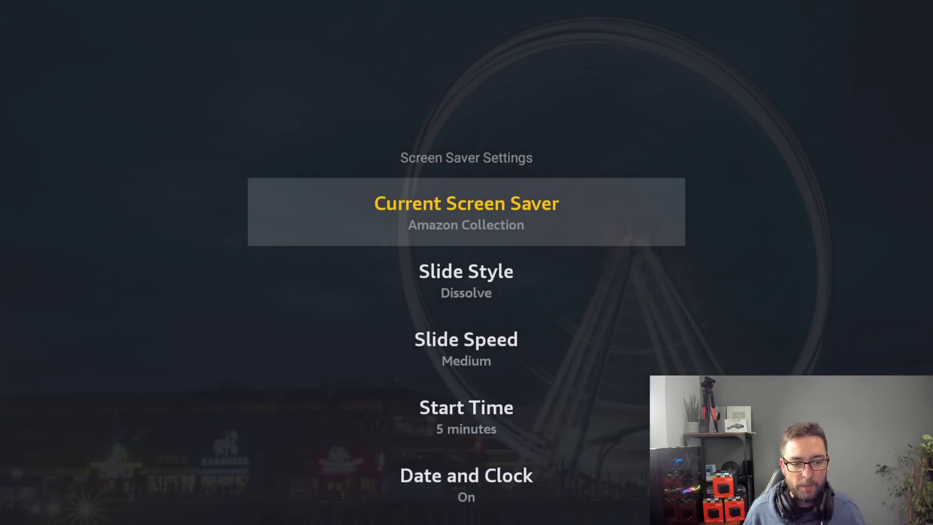
{"action": "key", "text": "Down"}
{"action": "key", "text": "Down"}
{"action": "key", "text": "Down"}
{"action": "key", "text": "Return"}
{"action": "key", "text": "Down"}
{"action": "key", "text": "Down"}
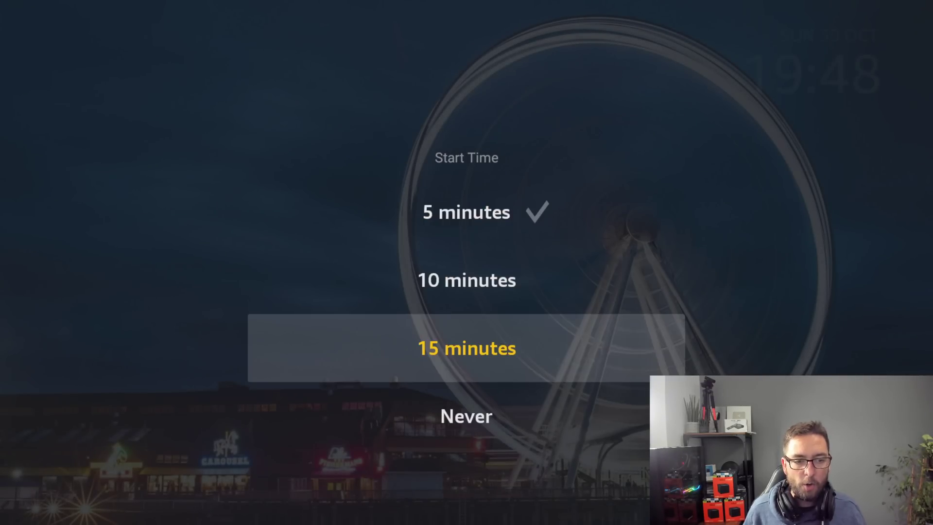
{"action": "key", "text": "Down"}
{"action": "key", "text": "Return"}
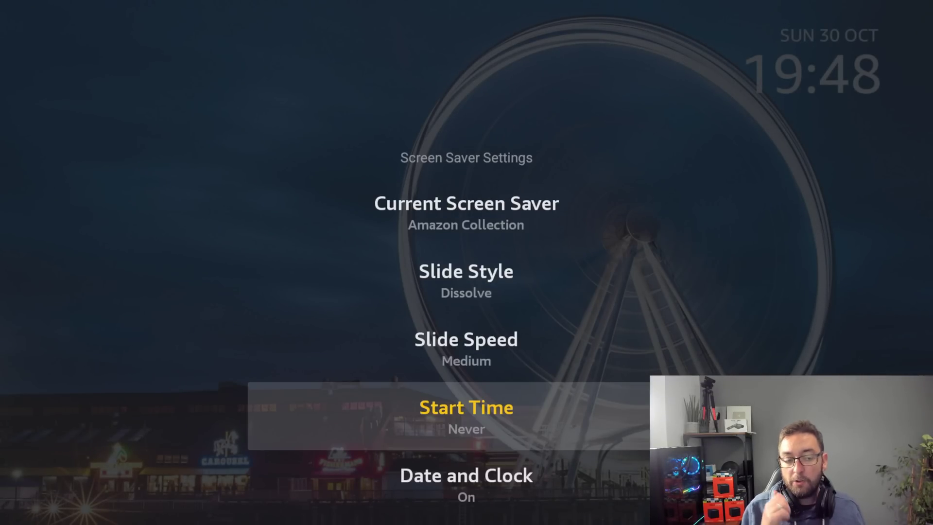
{"action": "key", "text": "Escape"}
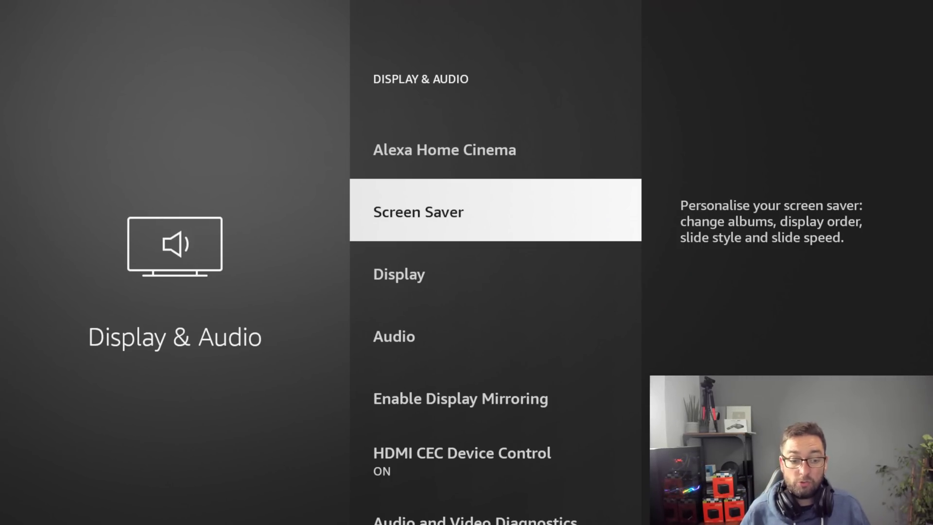
- Open the About page in the My Fire TV settings
{"action": "key", "text": "Escape"}
{"action": "key", "text": "Down"}
{"action": "key", "text": "Left"}
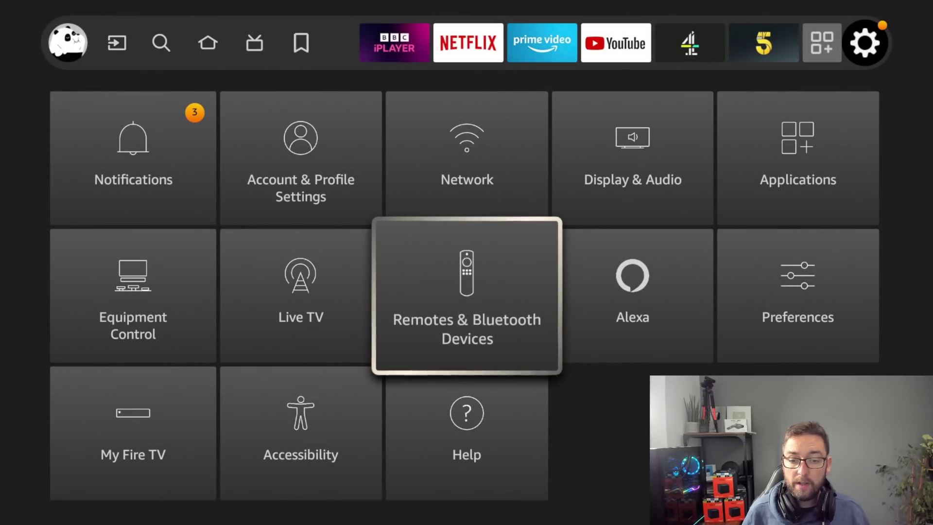
{"action": "key", "text": "Left"}
{"action": "key", "text": "Left"}
{"action": "key", "text": "Down"}
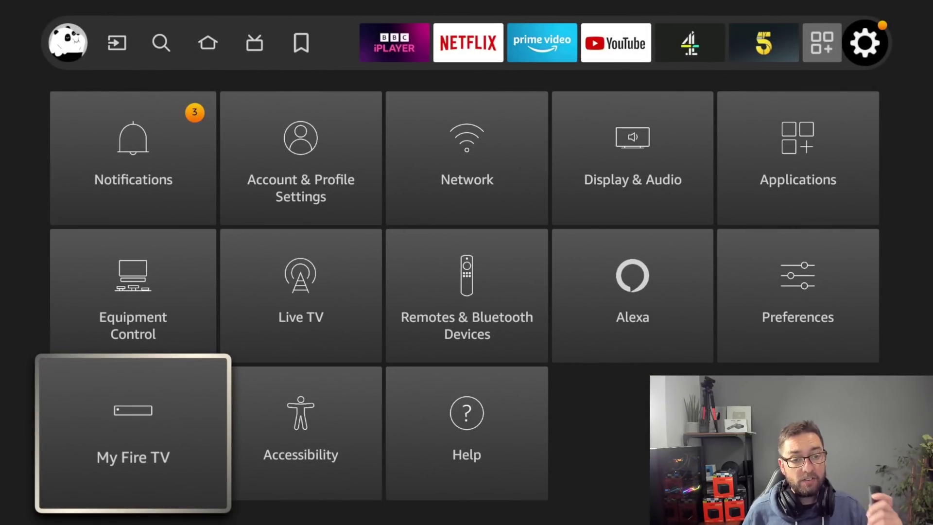
{"action": "key", "text": "Return"}
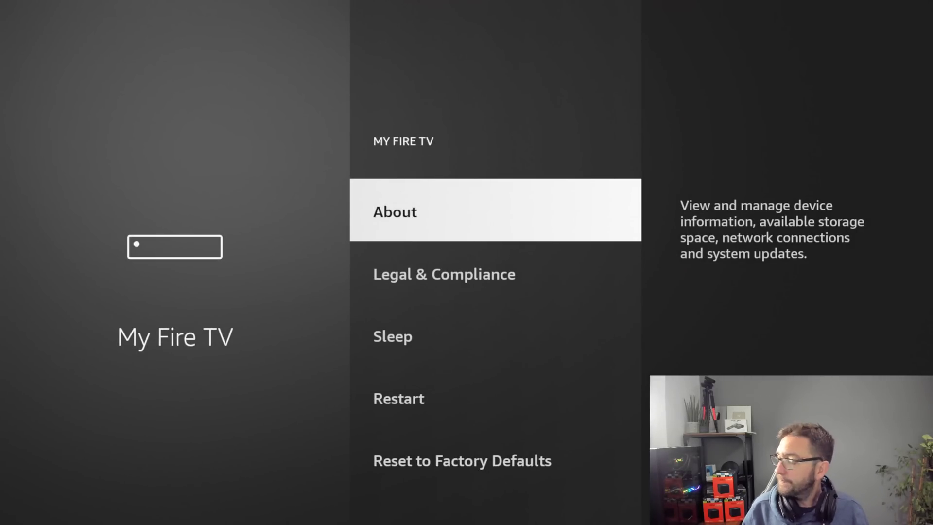
{"action": "key", "text": "Return"}
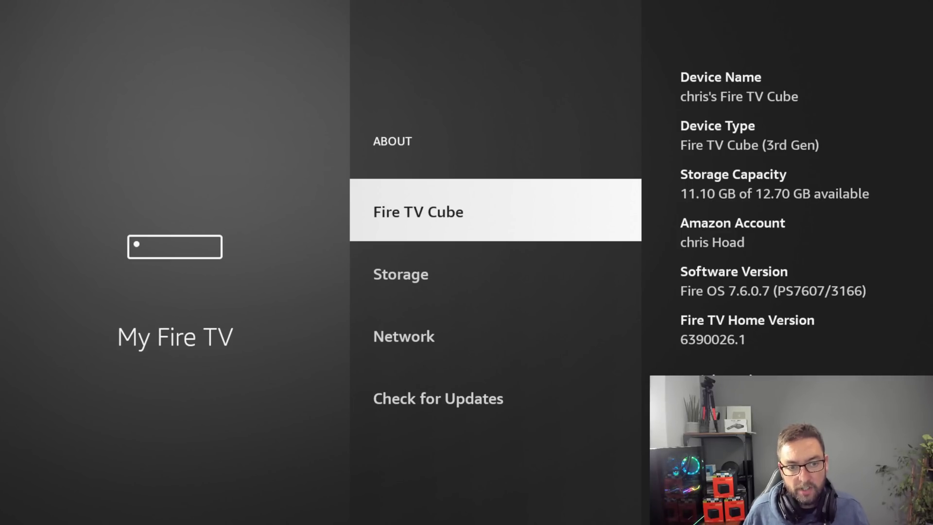
- Try to unlock developer options by selecting the Fire TV Cube entry repeatedly, and leave the About page
{"action": "key", "text": "Return"}
{"action": "key", "text": "Return"}
{"action": "key", "text": "Return"}
{"action": "key", "text": "Return"}
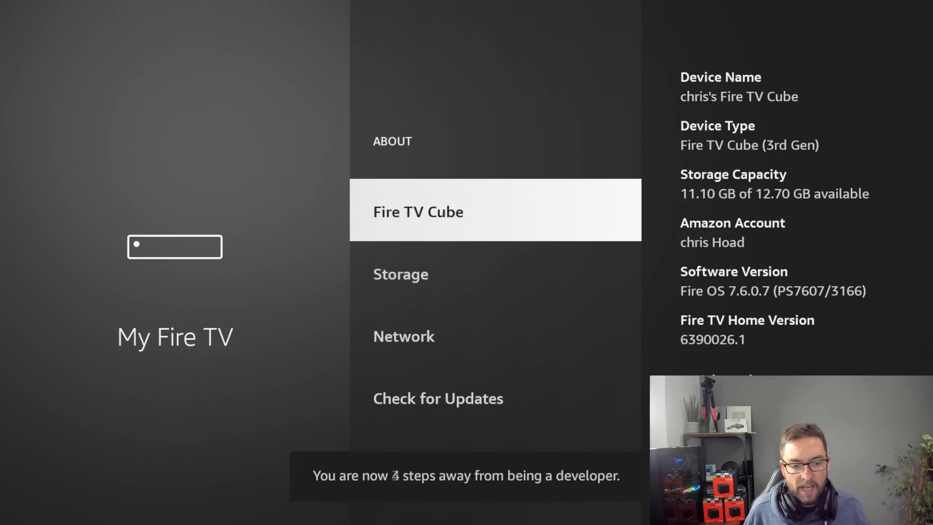
{"action": "key", "text": "Return"}
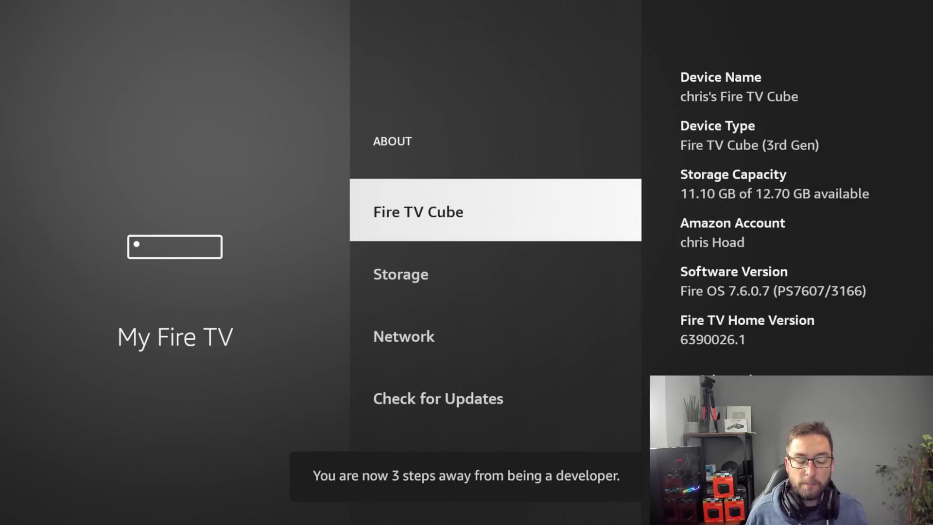
{"action": "key", "text": "Escape"}
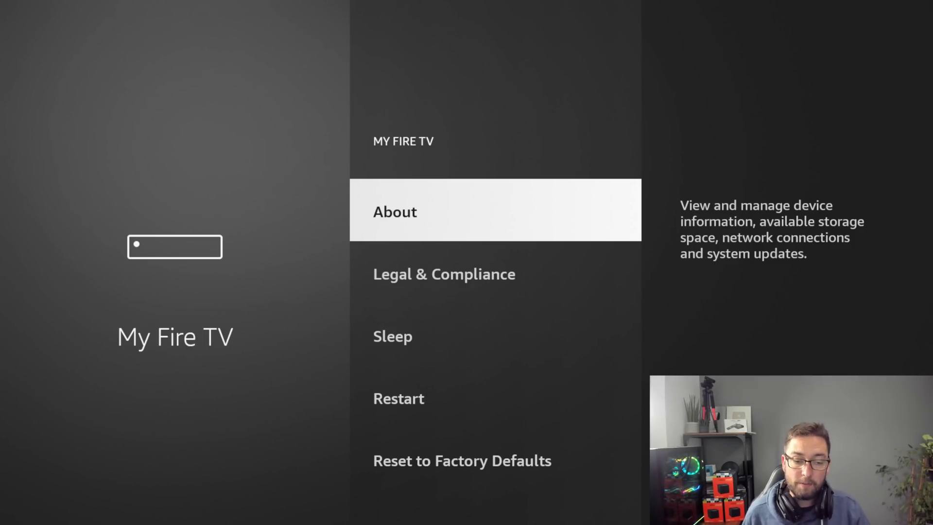
- Return to the home screen and open the Preferences settings
{"action": "key", "text": "Home"}
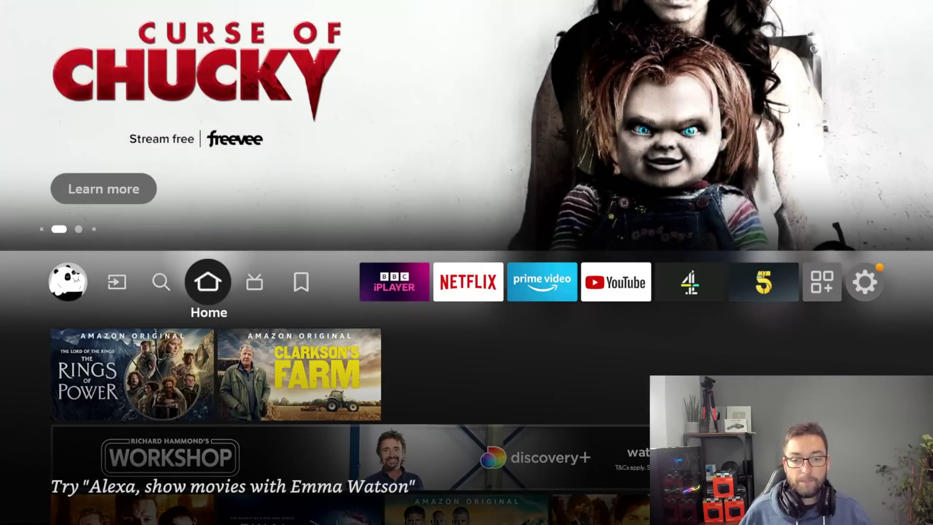
{"action": "key", "text": "Right"}
{"action": "key", "text": "Right"}
{"action": "key", "text": "Right"}
{"action": "key", "text": "Right"}
{"action": "key", "text": "Right"}
{"action": "key", "text": "Right"}
{"action": "key", "text": "Right"}
{"action": "key", "text": "Right"}
{"action": "key", "text": "Right"}
{"action": "key", "text": "Right"}
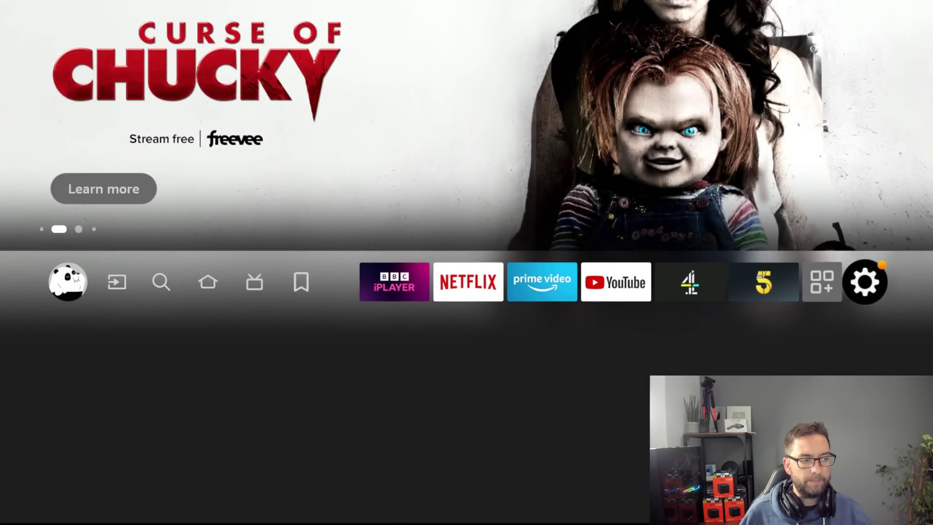
{"action": "key", "text": "Down"}
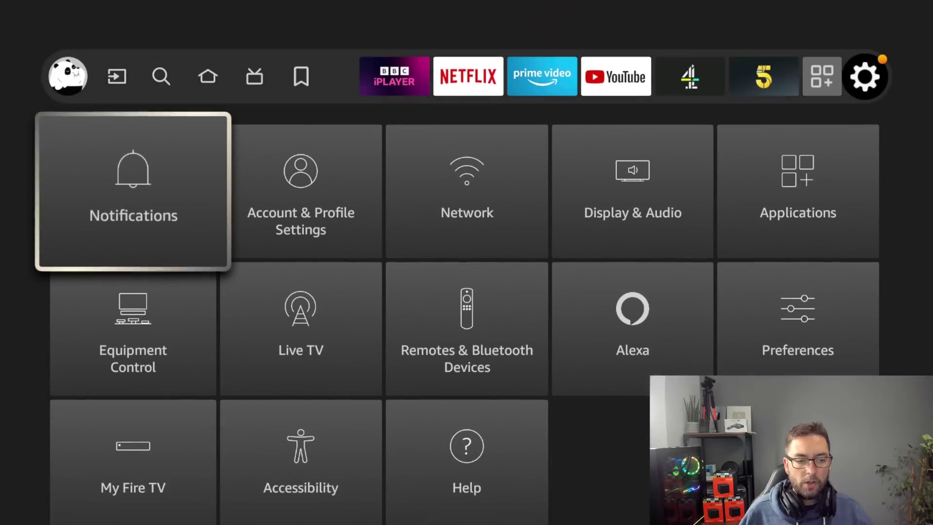
{"action": "key", "text": "Down"}
{"action": "key", "text": "Right"}
{"action": "key", "text": "Right"}
{"action": "key", "text": "Right"}
{"action": "key", "text": "Right"}
{"action": "key", "text": "Right"}
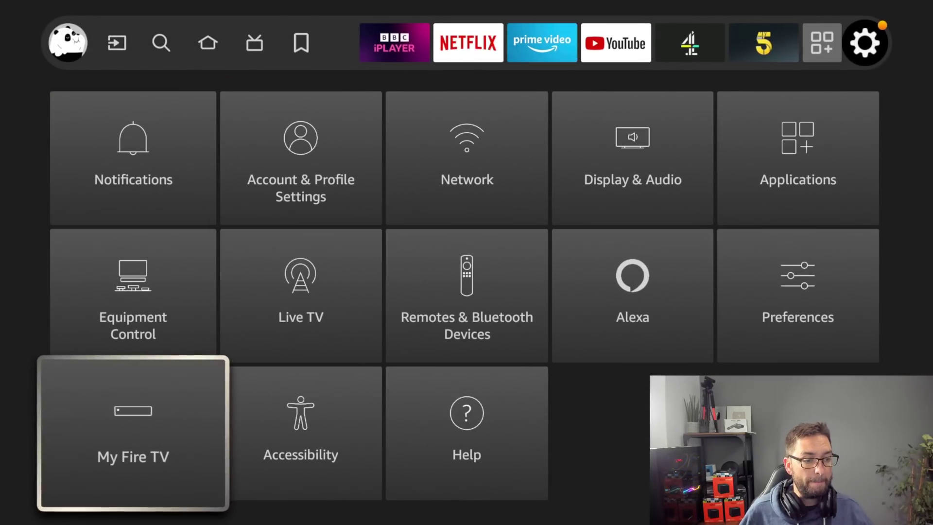
{"action": "key", "text": "Left"}
{"action": "key", "text": "Return"}
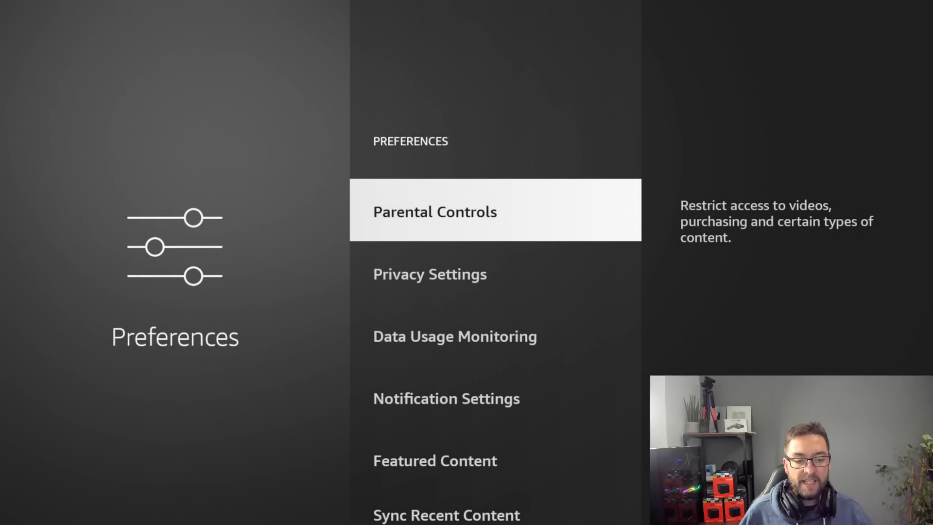
- Open the Featured Content preferences and return to the home screen to view the featured banner
{"action": "key", "text": "Down"}
{"action": "key", "text": "Down"}
{"action": "key", "text": "Down"}
{"action": "key", "text": "Down"}
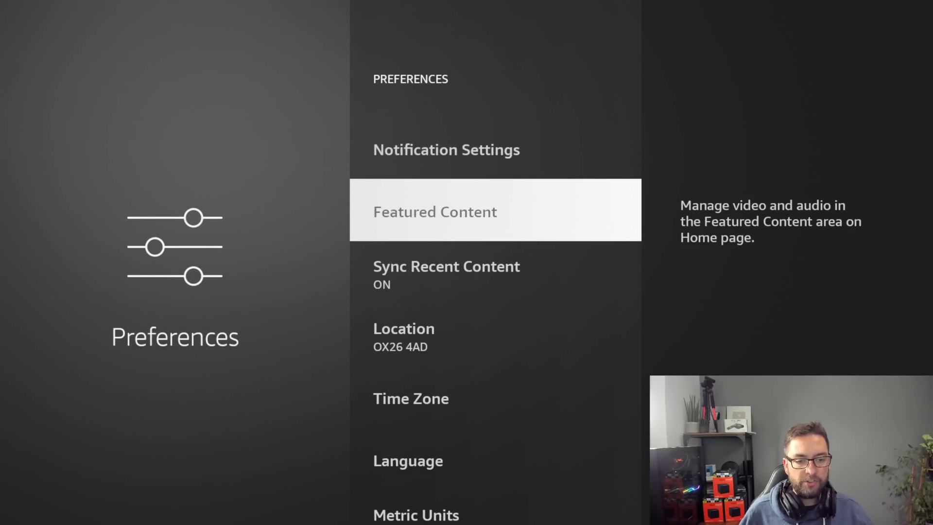
{"action": "key", "text": "Return"}
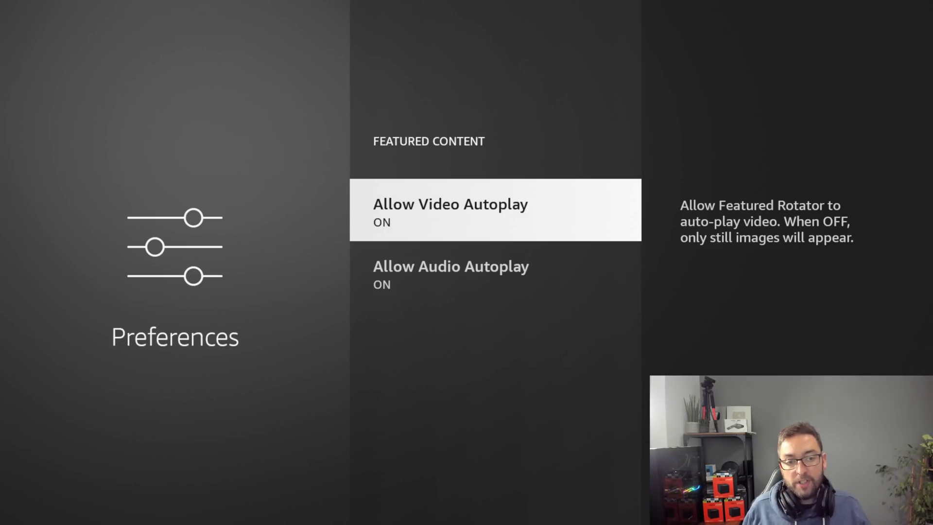
{"action": "key", "text": "Home"}
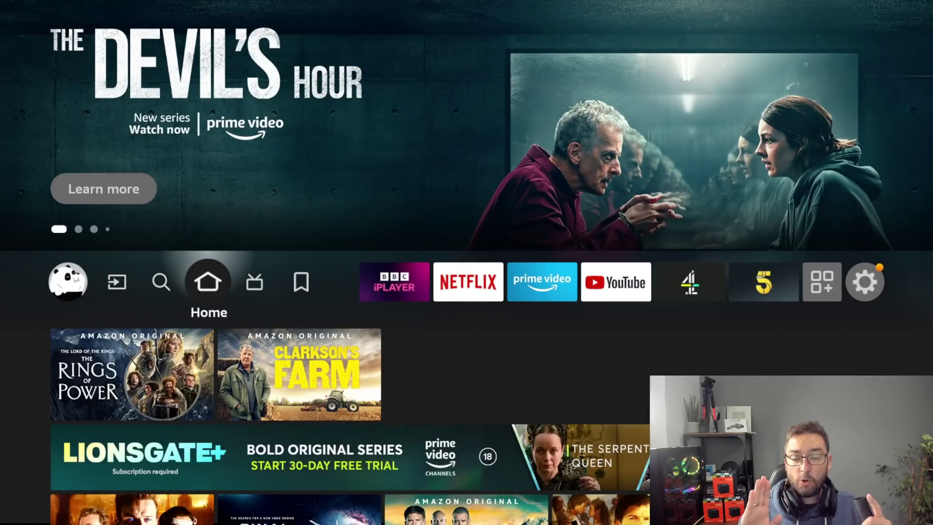
{"action": "key", "text": "Up"}
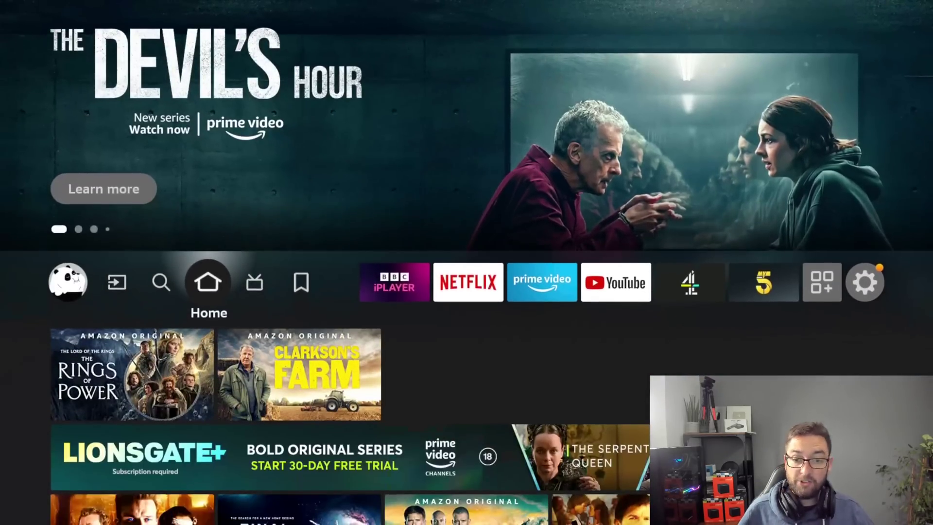
- Go from the home screen to the device settings and open Preferences
{"action": "key", "text": "Right"}
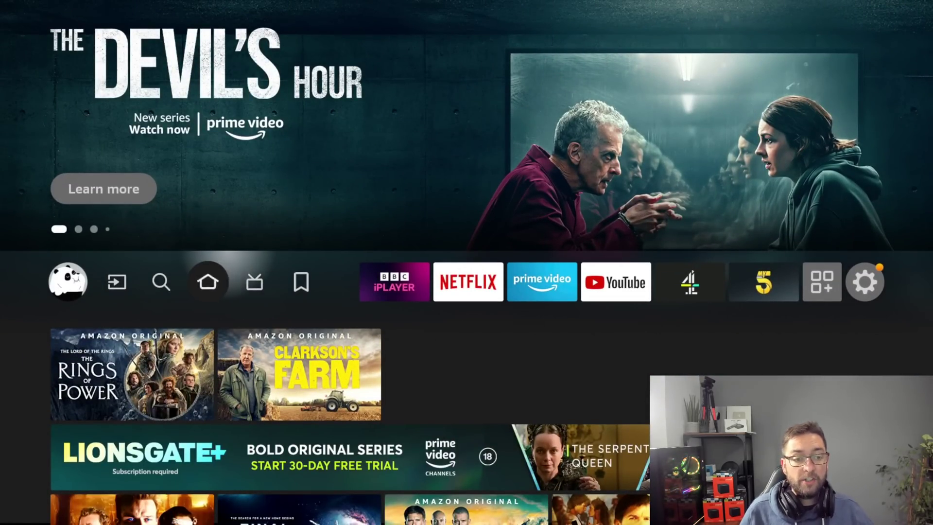
{"action": "key", "text": "Right"}
{"action": "key", "text": "Right"}
{"action": "key", "text": "Right"}
{"action": "key", "text": "Right"}
{"action": "key", "text": "Right"}
{"action": "key", "text": "Right"}
{"action": "key", "text": "Right"}
{"action": "key", "text": "Right"}
{"action": "key", "text": "Right"}
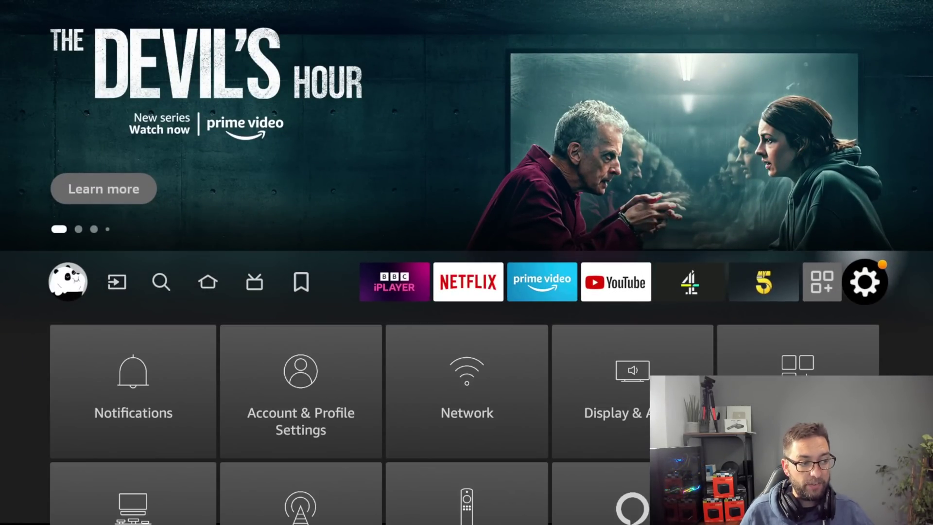
{"action": "key", "text": "Down"}
{"action": "key", "text": "Down"}
{"action": "key", "text": "Right"}
{"action": "key", "text": "Right"}
{"action": "key", "text": "Right"}
{"action": "key", "text": "Right"}
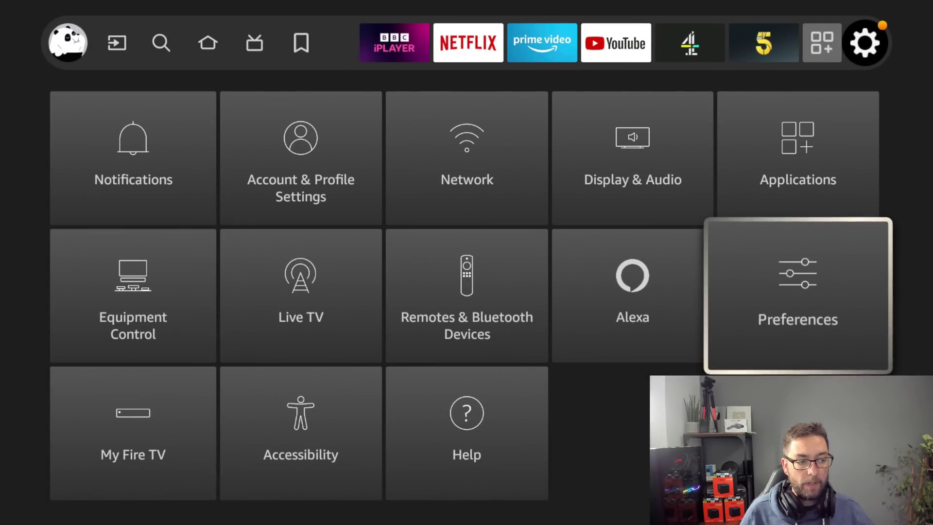
{"action": "key", "text": "Return"}
- Turn off Allow Video Autoplay and Allow Audio Autoplay in the Featured Content preferences
{"action": "key", "text": "Down"}
{"action": "key", "text": "Down"}
{"action": "key", "text": "Down"}
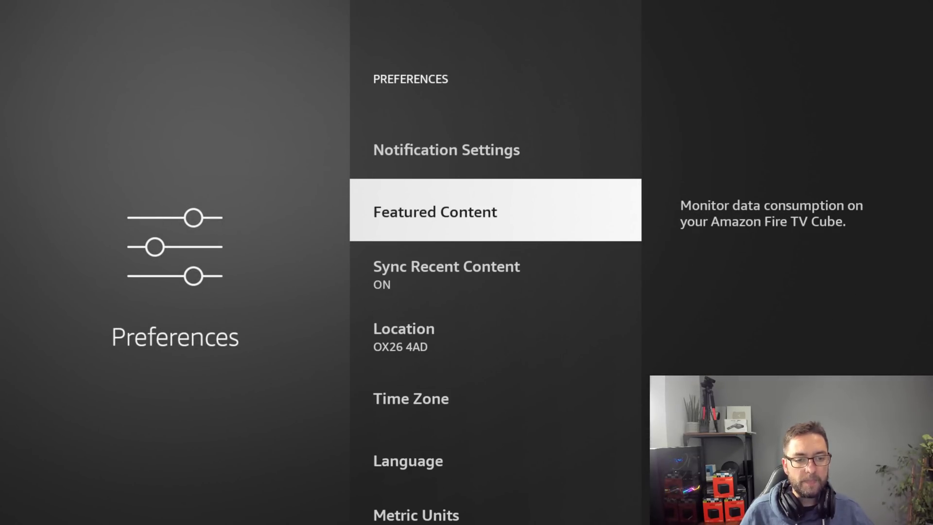
{"action": "key", "text": "Return"}
{"action": "key", "text": "Return"}
{"action": "key", "text": "Down"}
{"action": "key", "text": "Return"}
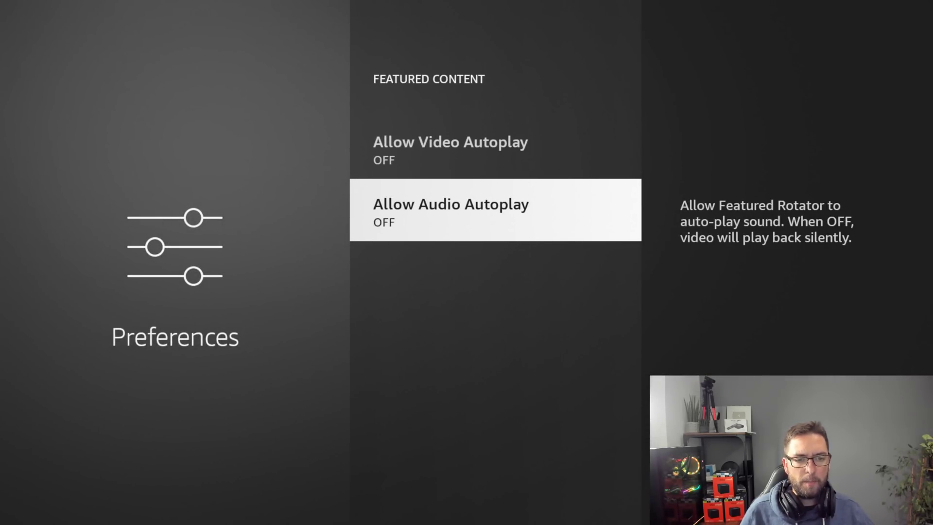
- Return to the home screen and check how the featured banner displays
{"action": "key", "text": "Home"}
{"action": "key", "text": "Up"}
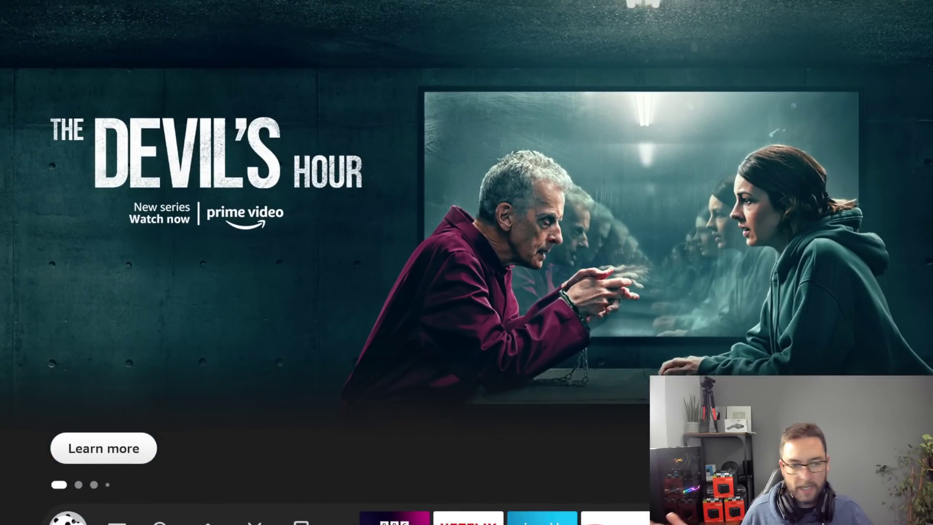
{"action": "key", "text": "Down"}
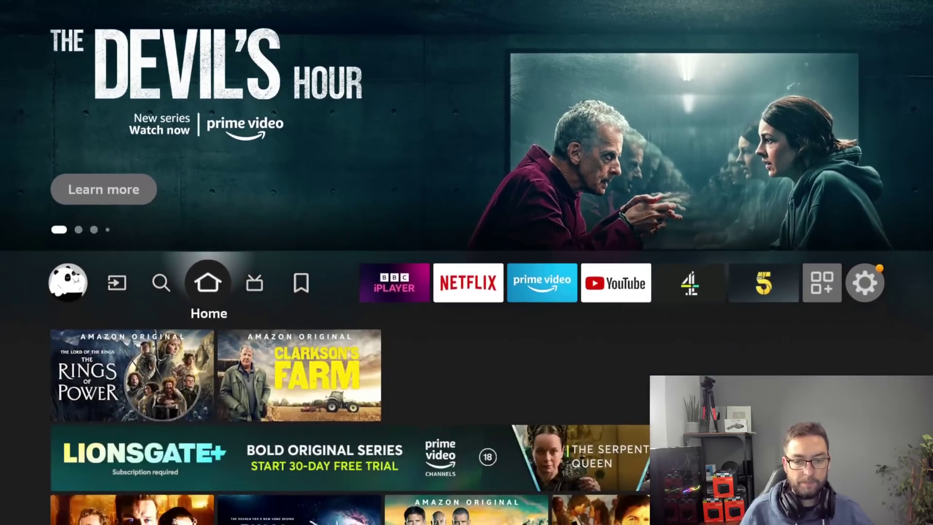
- Reopen the Preferences settings from the home screen
{"action": "key", "text": "Right"}
{"action": "key", "text": "Right"}
{"action": "key", "text": "Right"}
{"action": "key", "text": "Right"}
{"action": "key", "text": "Right"}
{"action": "key", "text": "Right"}
{"action": "key", "text": "Right"}
{"action": "key", "text": "Right"}
{"action": "key", "text": "Right"}
{"action": "key", "text": "Right"}
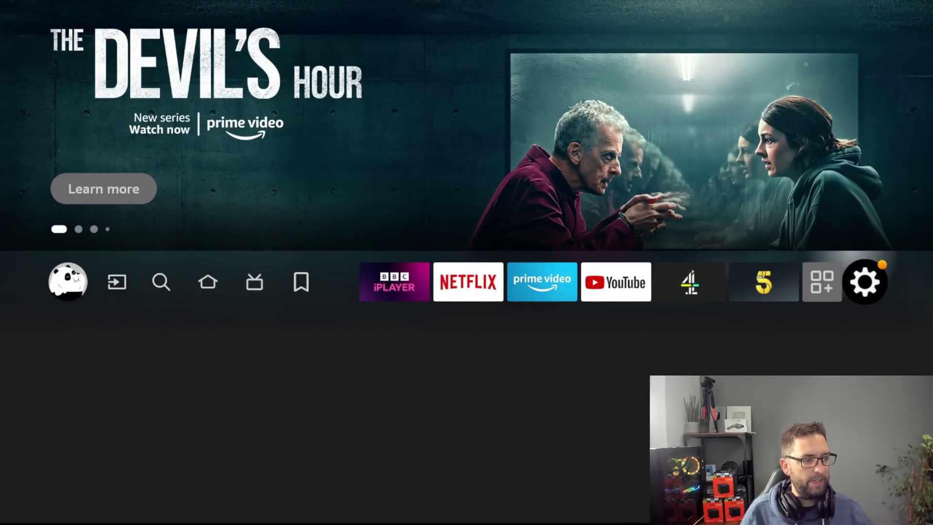
{"action": "key", "text": "Down"}
{"action": "key", "text": "Down"}
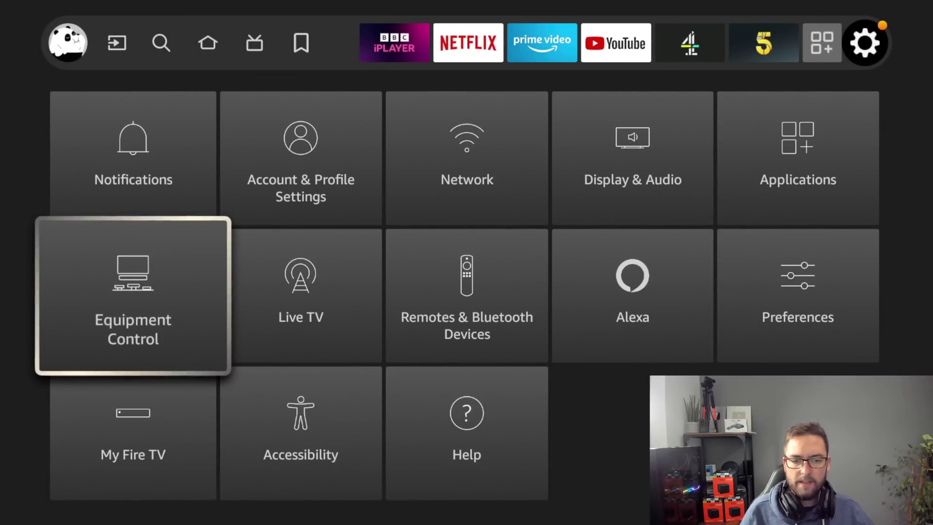
{"action": "key", "text": "Right"}
{"action": "key", "text": "Right"}
{"action": "key", "text": "Right"}
{"action": "key", "text": "Right"}
{"action": "key", "text": "Right"}
{"action": "key", "text": "Left"}
{"action": "key", "text": "Return"}
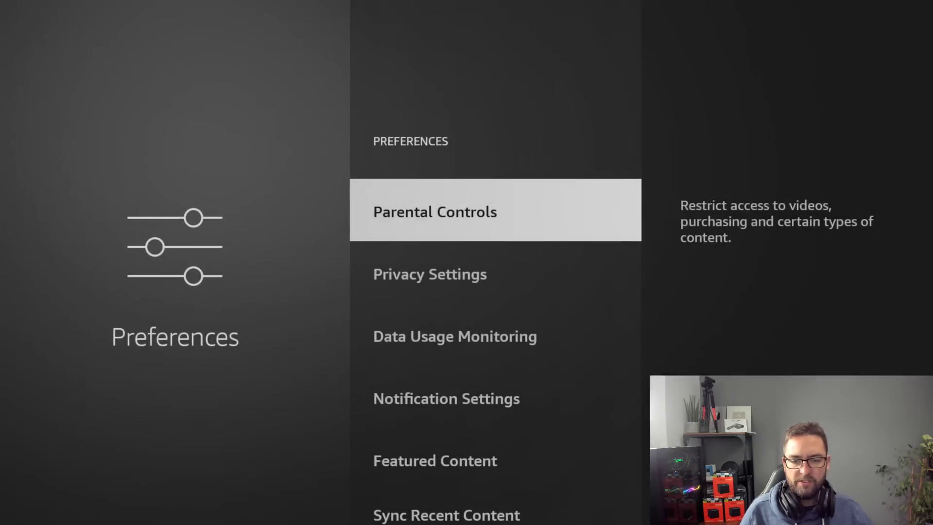
- Turn on Do Not Interrupt in the Notification Settings
{"action": "key", "text": "Down"}
{"action": "key", "text": "Down"}
{"action": "key", "text": "Down"}
{"action": "key", "text": "Down"}
{"action": "key", "text": "Up"}
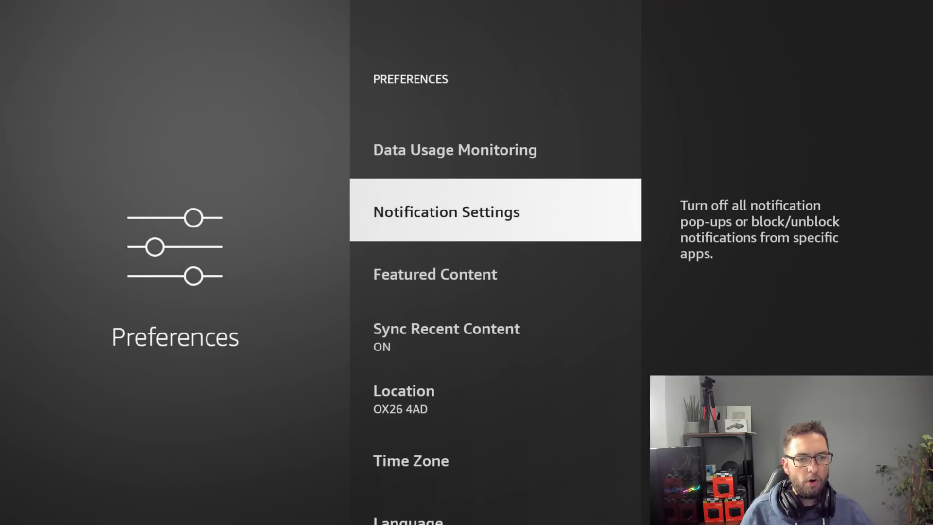
{"action": "key", "text": "Return"}
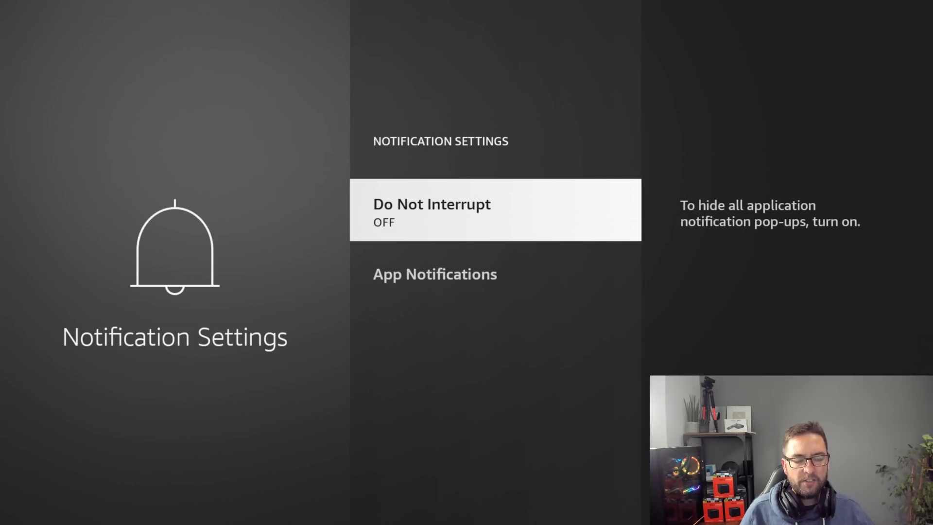
{"action": "key", "text": "Return"}
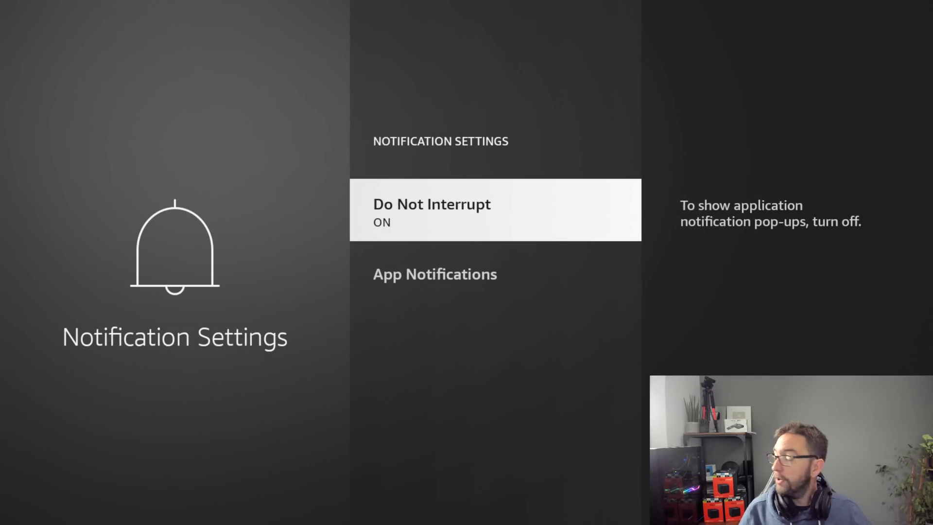
- Turn off Alexa Notifications under App Notifications and leave the Notification Settings
{"action": "key", "text": "Down"}
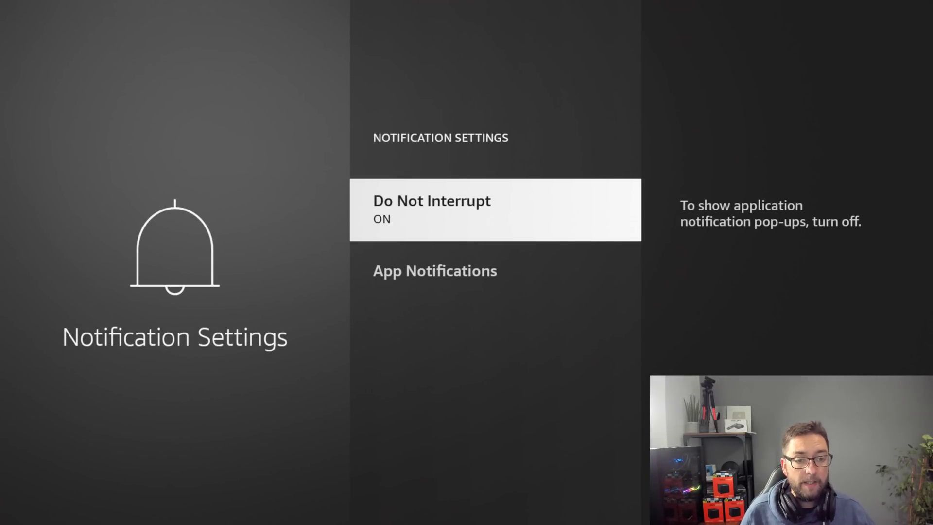
{"action": "key", "text": "Return"}
{"action": "key", "text": "Return"}
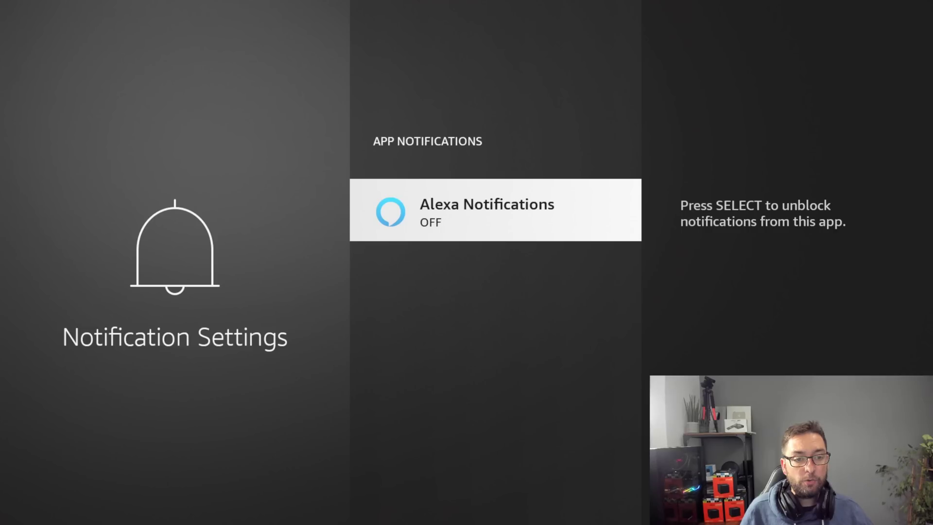
{"action": "key", "text": "Return"}
{"action": "key", "text": "Escape"}
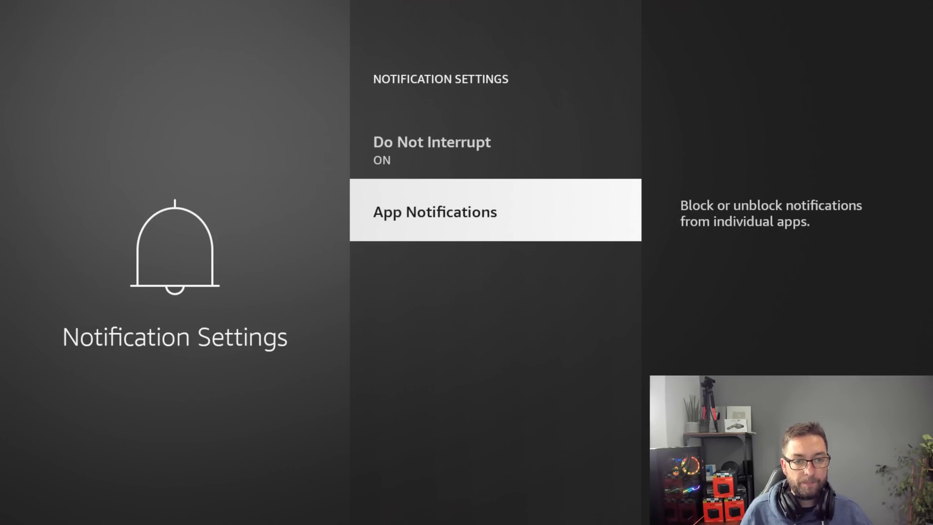
{"action": "key", "text": "Escape"}
- Turn off Data Usage Monitoring and return to the Preferences list
{"action": "key", "text": "Up"}
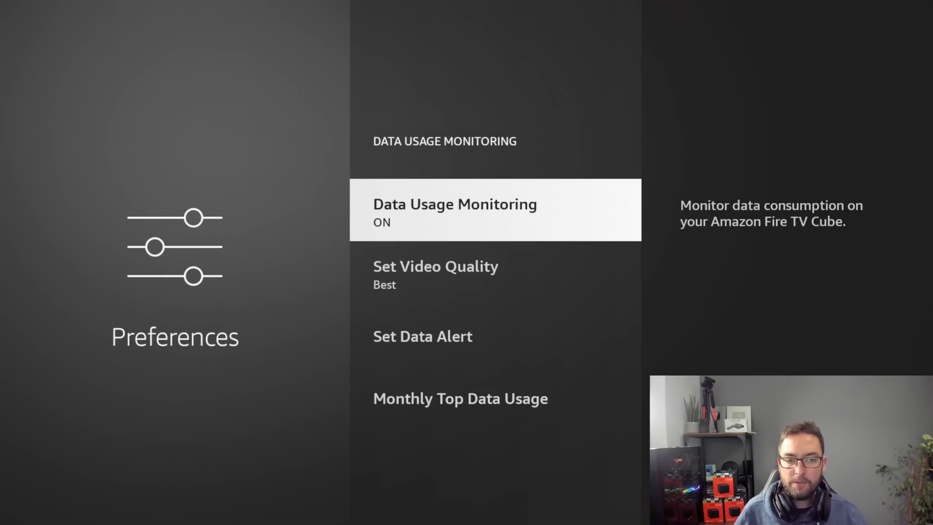
{"action": "key", "text": "Return"}
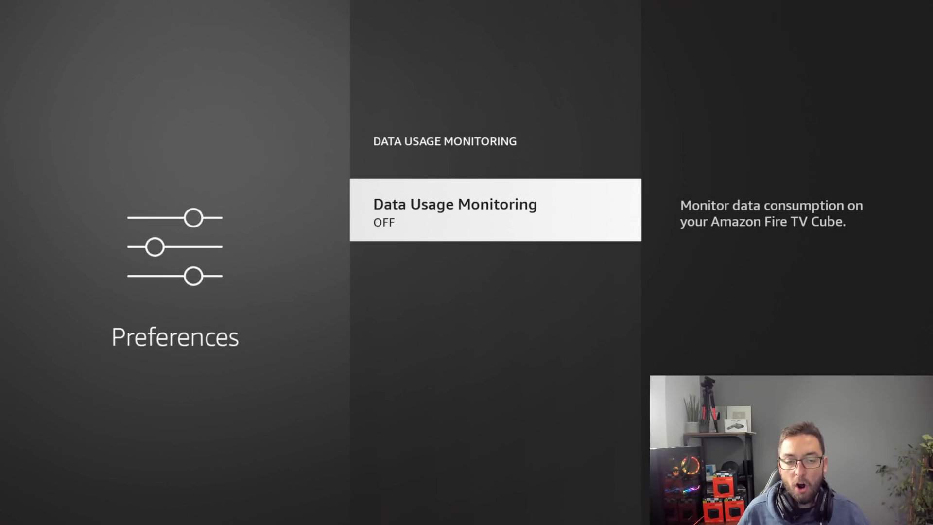
{"action": "key", "text": "Escape"}
- Turn off Device Usage Data and Collect App Usage Data in the Privacy Settings
{"action": "key", "text": "Up"}
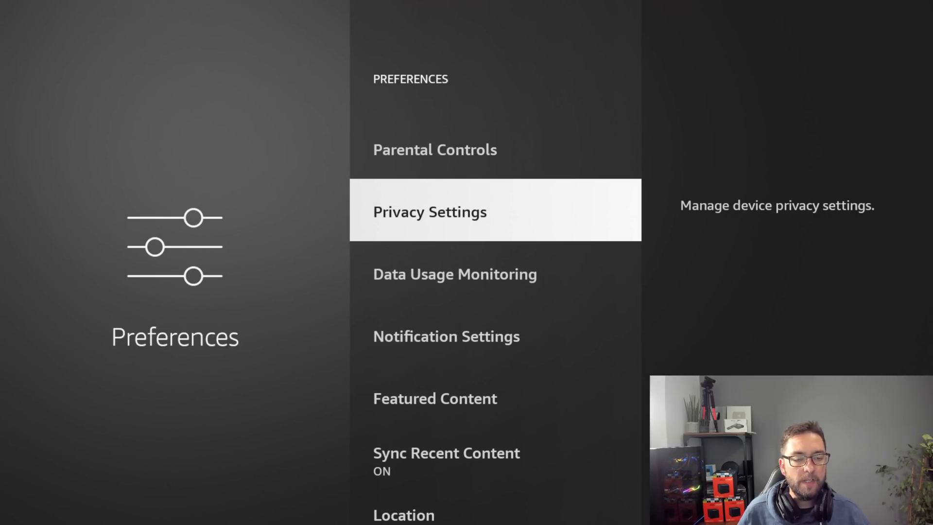
{"action": "key", "text": "Return"}
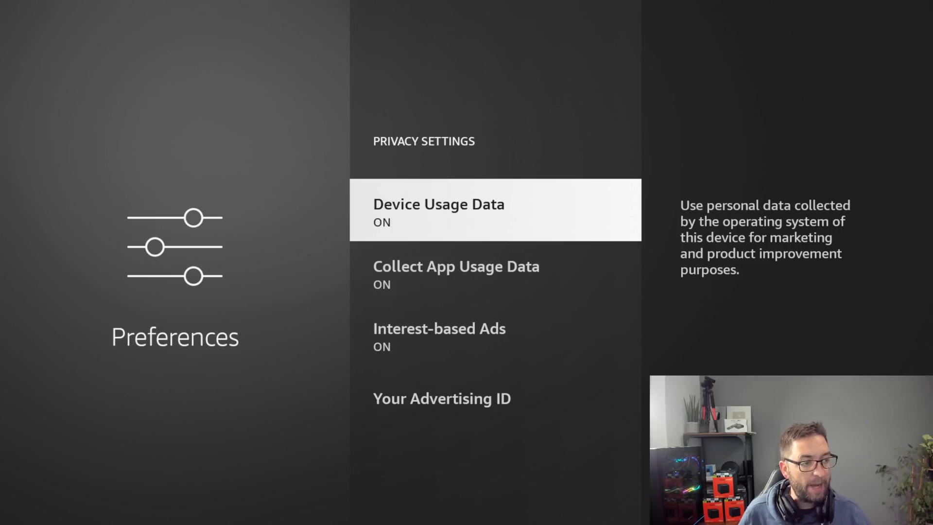
{"action": "key", "text": "Return"}
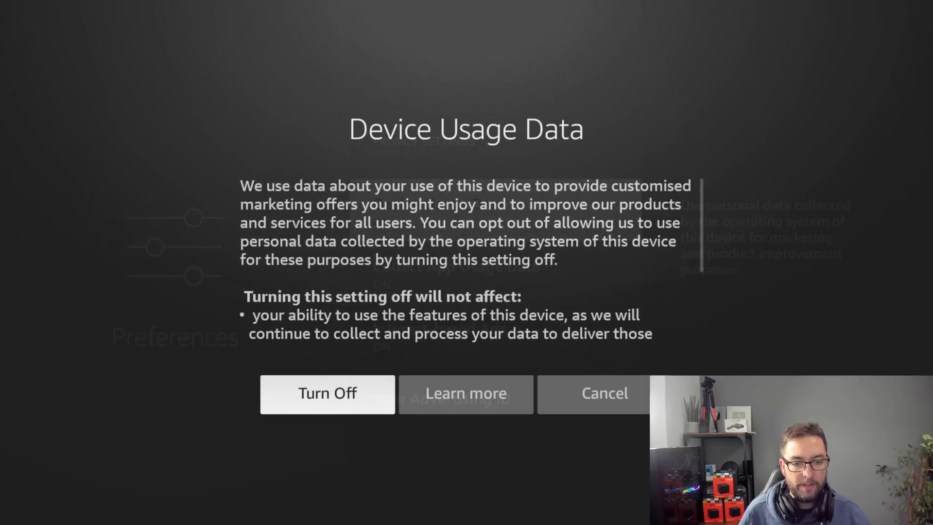
{"action": "key", "text": "Return"}
{"action": "key", "text": "Down"}
{"action": "key", "text": "Return"}
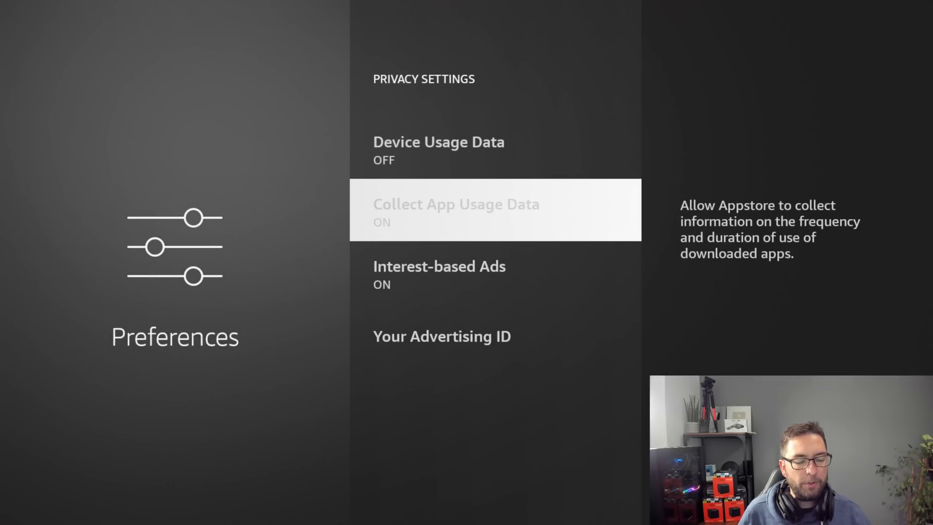
{"action": "key", "text": "Return"}
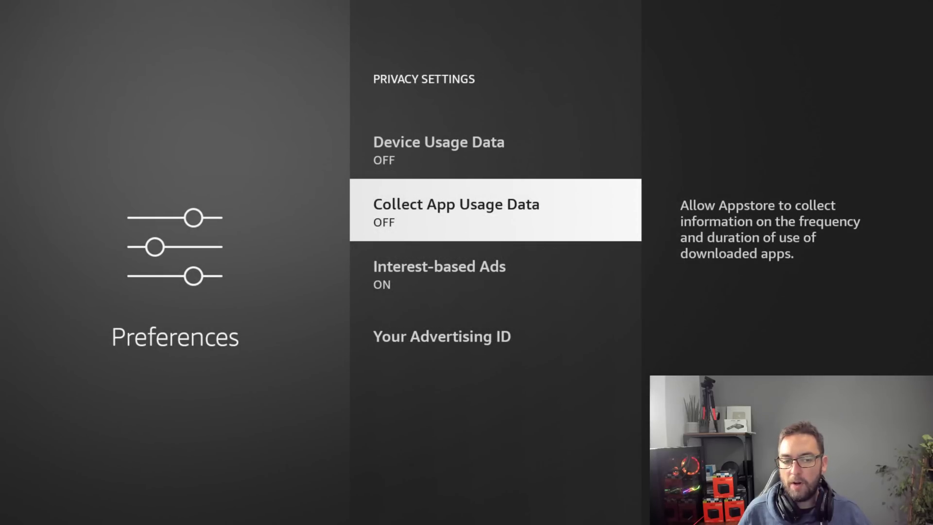
- Turn off Interest-based Ads and leave the Privacy Settings
{"action": "key", "text": "Down"}
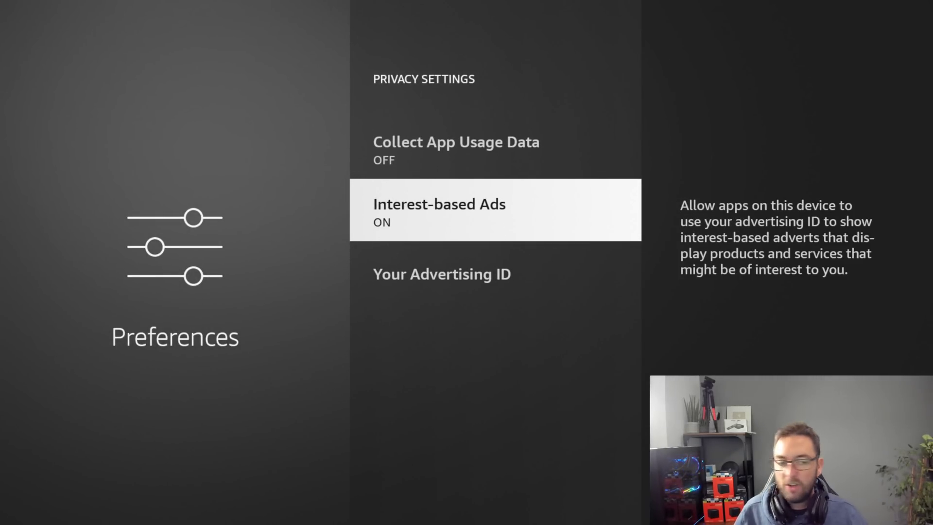
{"action": "key", "text": "Return"}
{"action": "key", "text": "Return"}
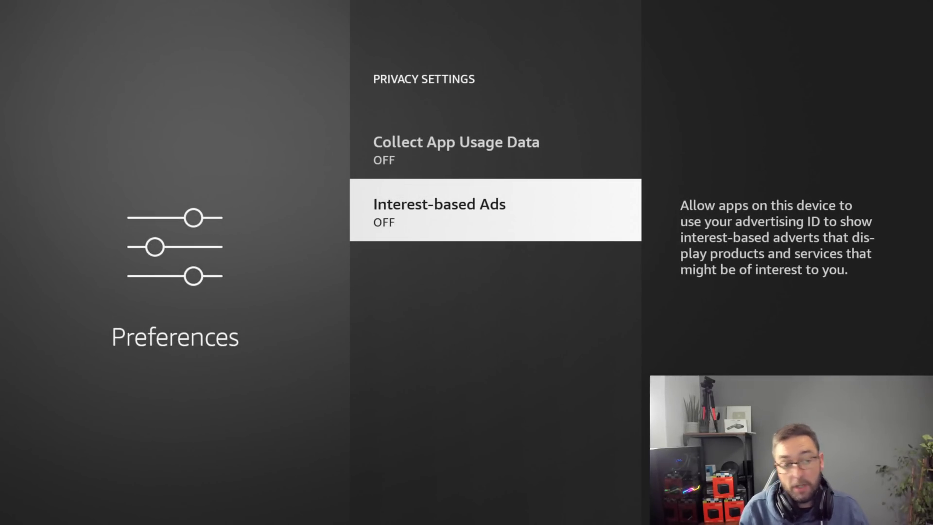
{"action": "key", "text": "Escape"}
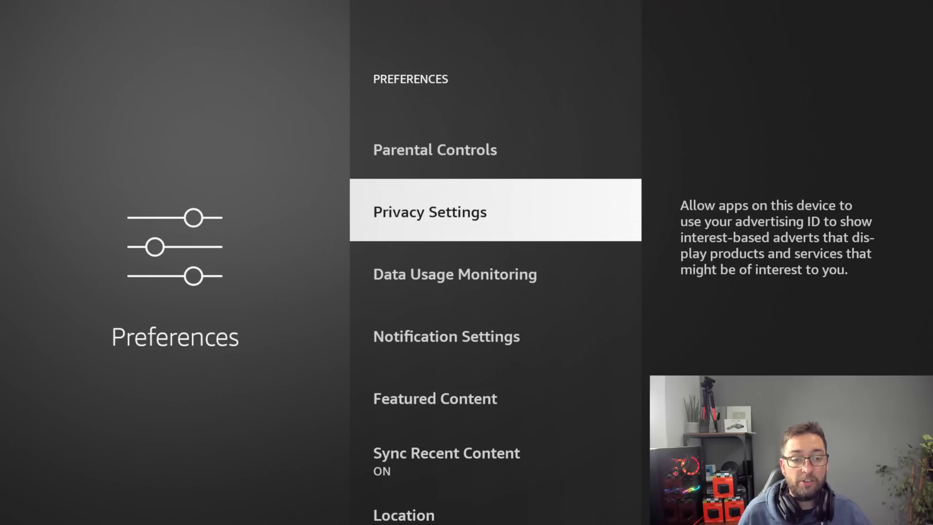
- Leave Preferences, open Notifications in the Fire TV settings and look through the notification cards
{"action": "key", "text": "Up"}
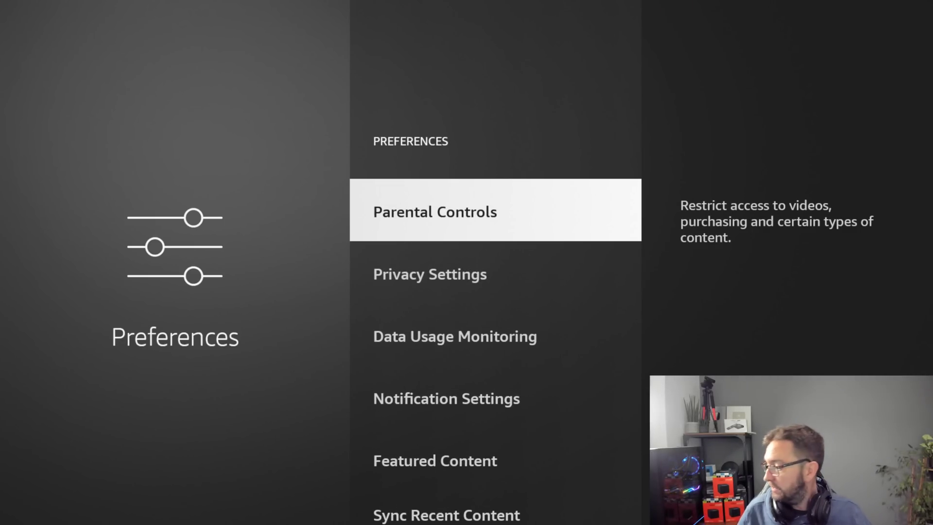
{"action": "key", "text": "Escape"}
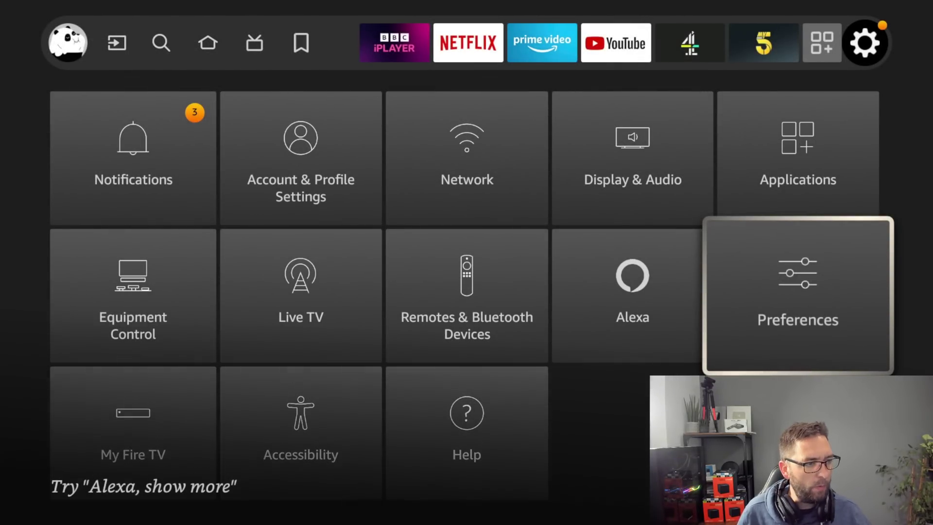
{"action": "key", "text": "Left"}
{"action": "key", "text": "Left"}
{"action": "key", "text": "Left"}
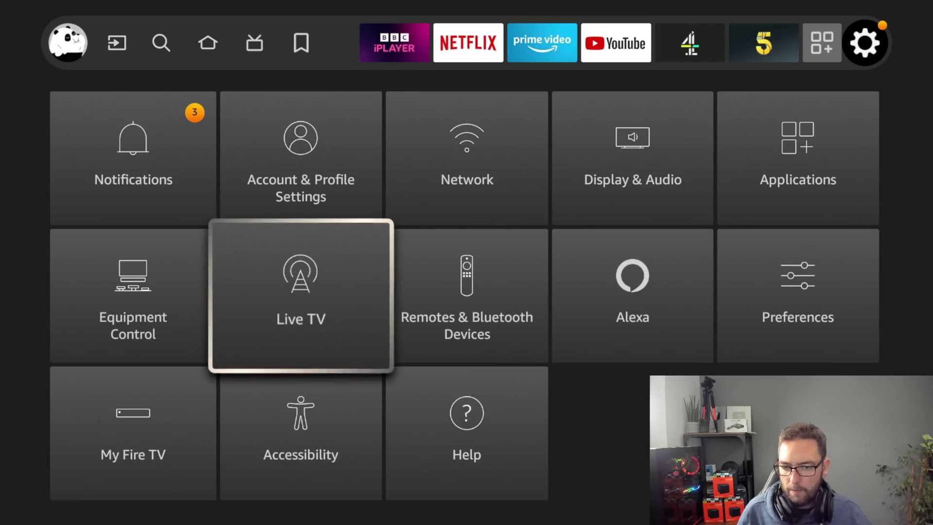
{"action": "key", "text": "Up"}
{"action": "key", "text": "Return"}
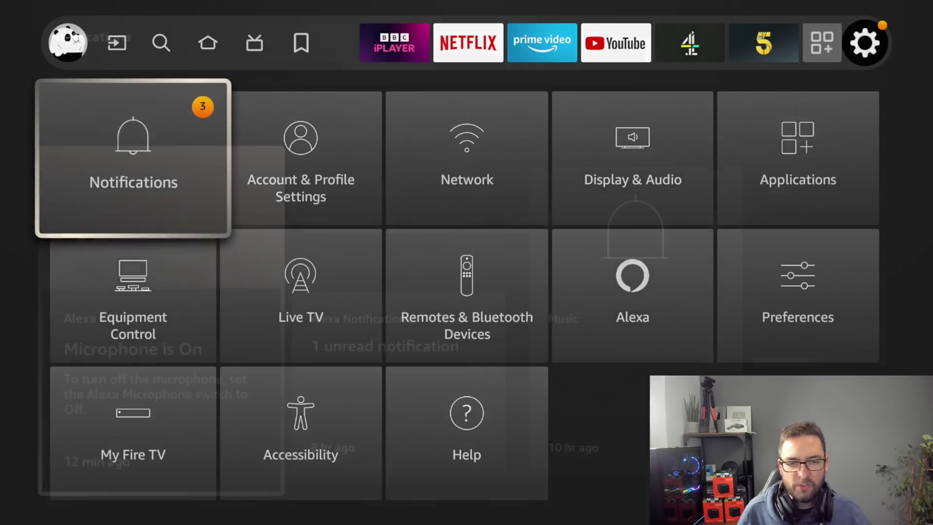
{"action": "key", "text": "Right"}
{"action": "key", "text": "Right"}
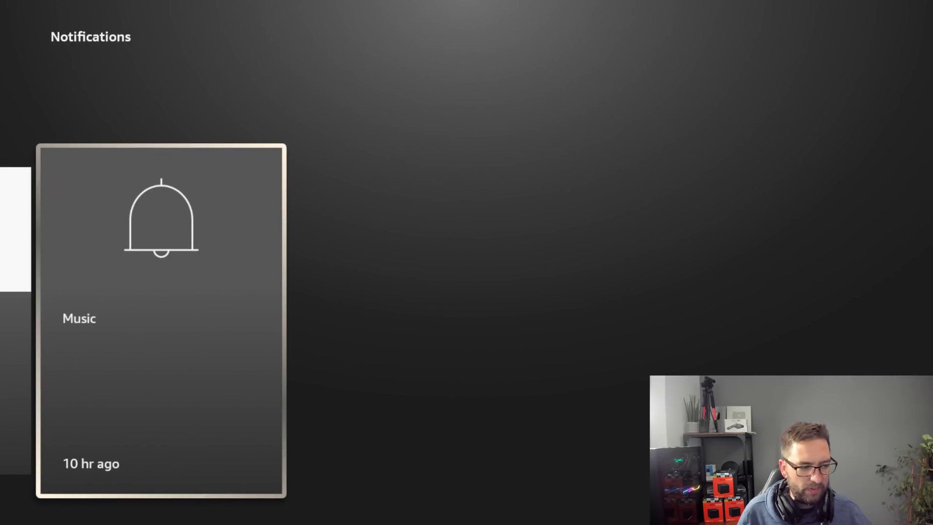
- Dismiss the Alexa microphone and Alexa Notifications cards, and return to the main settings
{"action": "key", "text": "Left"}
{"action": "key", "text": "Left"}
{"action": "key", "text": "Menu"}
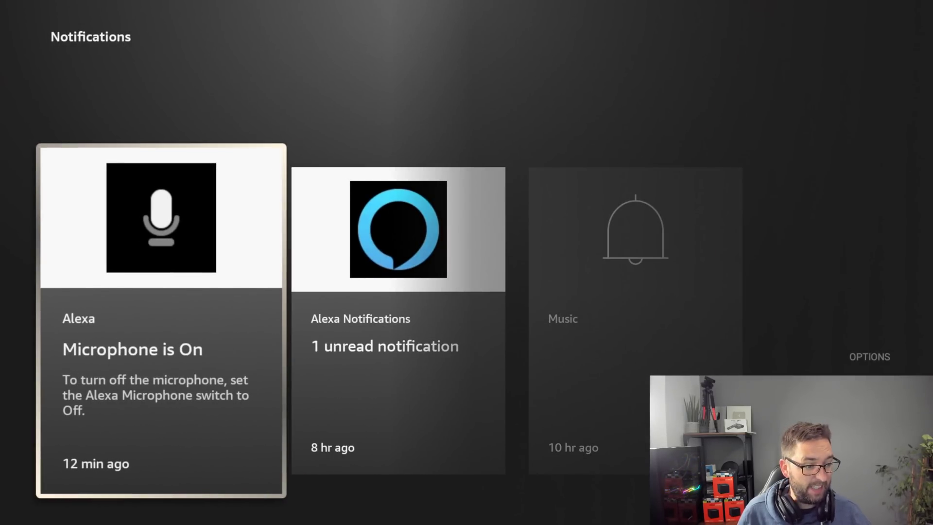
{"action": "key", "text": "Return"}
{"action": "key", "text": "Menu"}
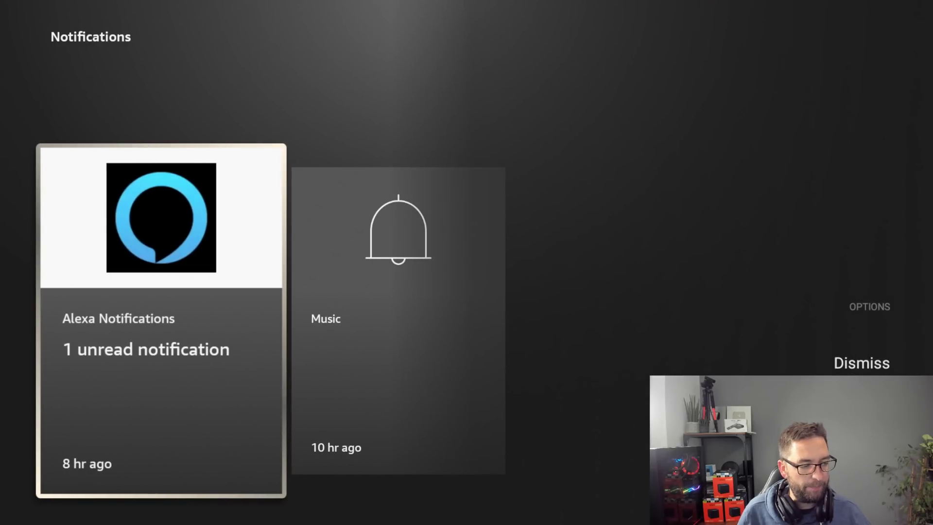
{"action": "key", "text": "Return"}
{"action": "key", "text": "Escape"}
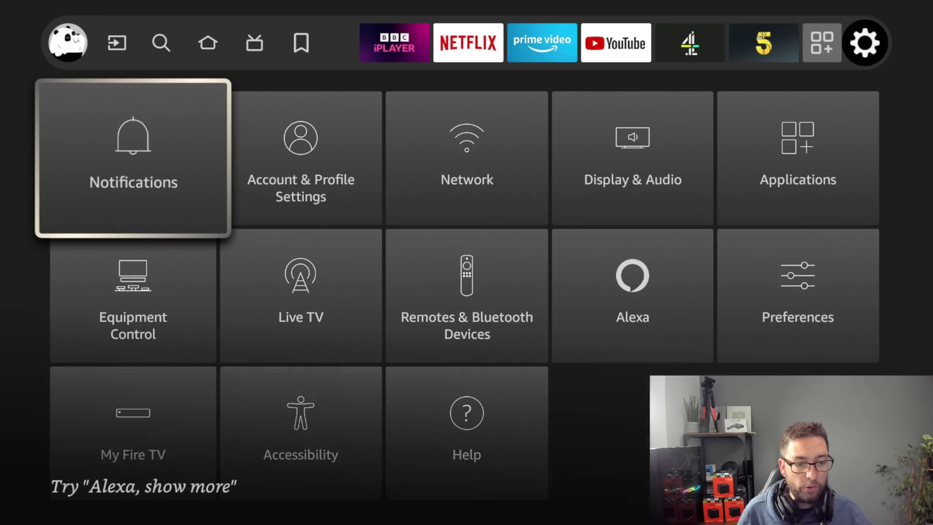
- Turn off Automatic Updates in the Appstore settings under Applications
{"action": "key", "text": "Right"}
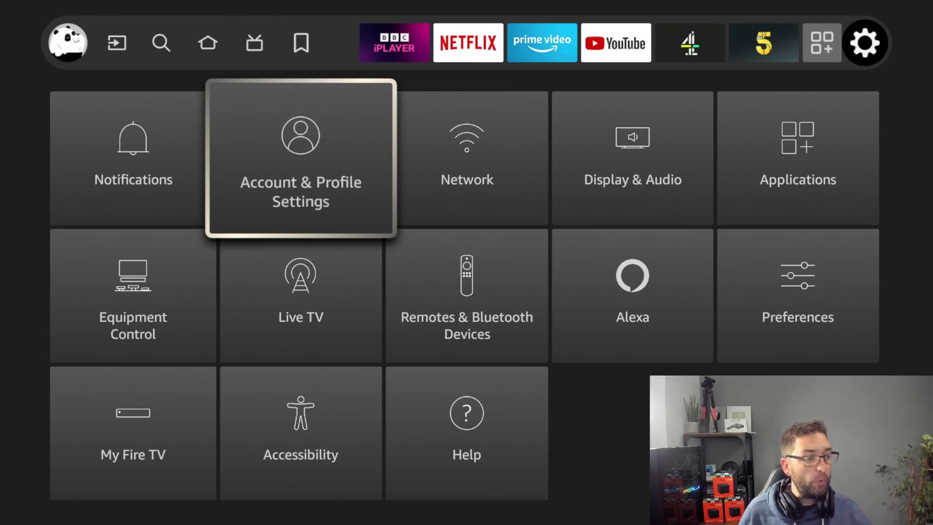
{"action": "key", "text": "Right"}
{"action": "key", "text": "Right"}
{"action": "key", "text": "Right"}
{"action": "key", "text": "Return"}
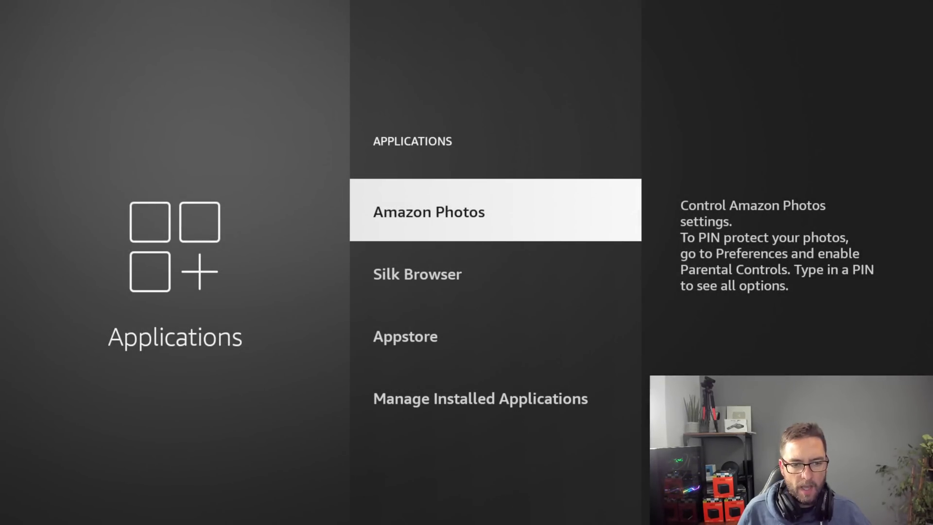
{"action": "key", "text": "Down"}
{"action": "key", "text": "Down"}
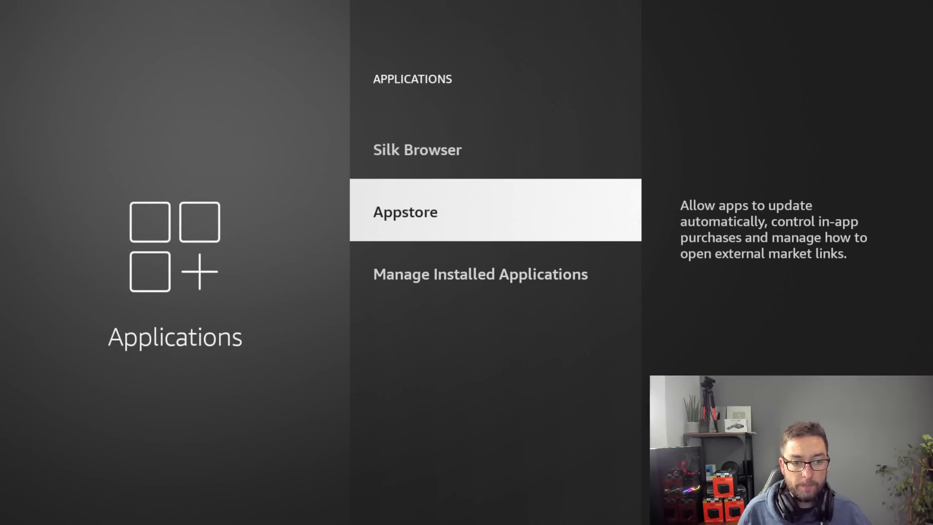
{"action": "key", "text": "Return"}
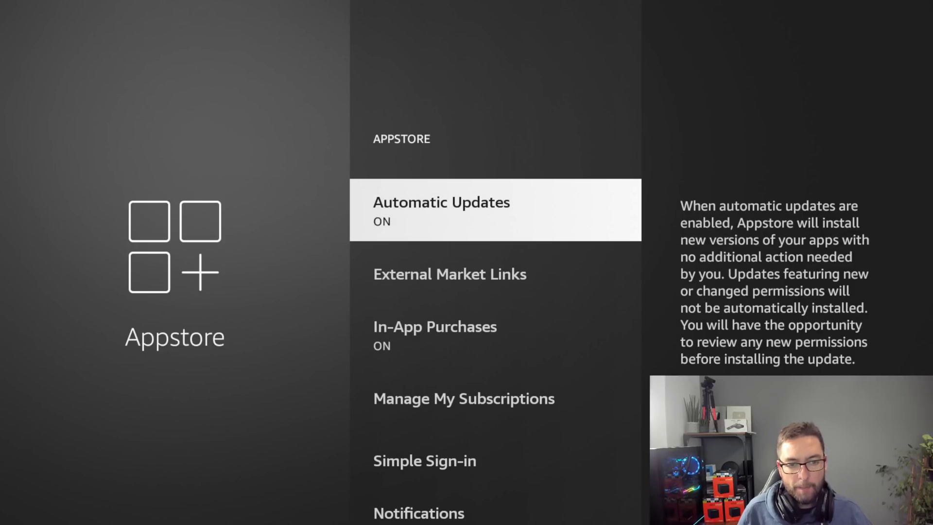
{"action": "key", "text": "Return"}
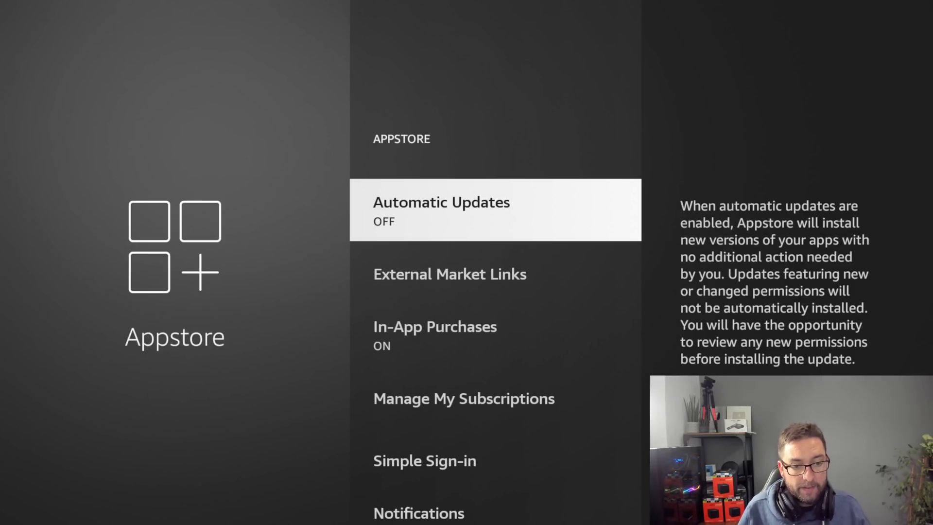
- Turn off In-App Purchases in the Appstore settings
{"action": "key", "text": "Down"}
{"action": "key", "text": "Down"}
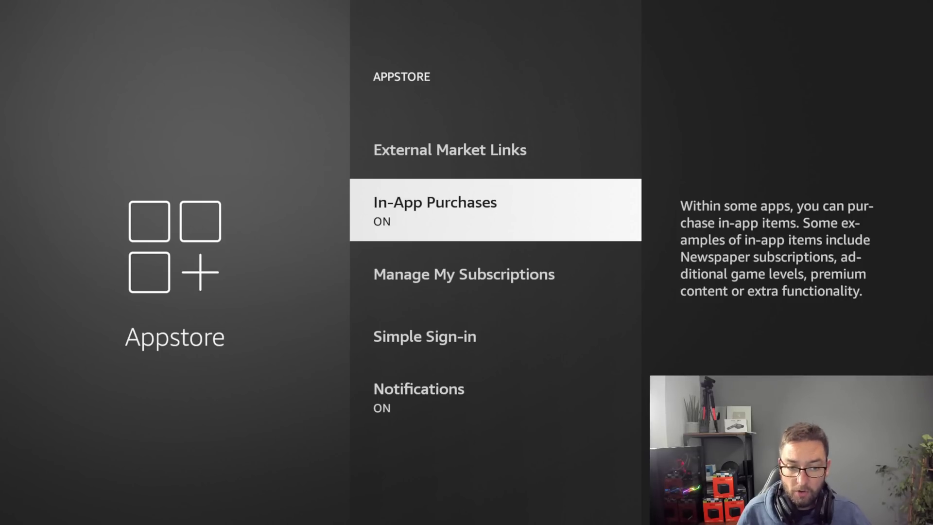
{"action": "key", "text": "Return"}
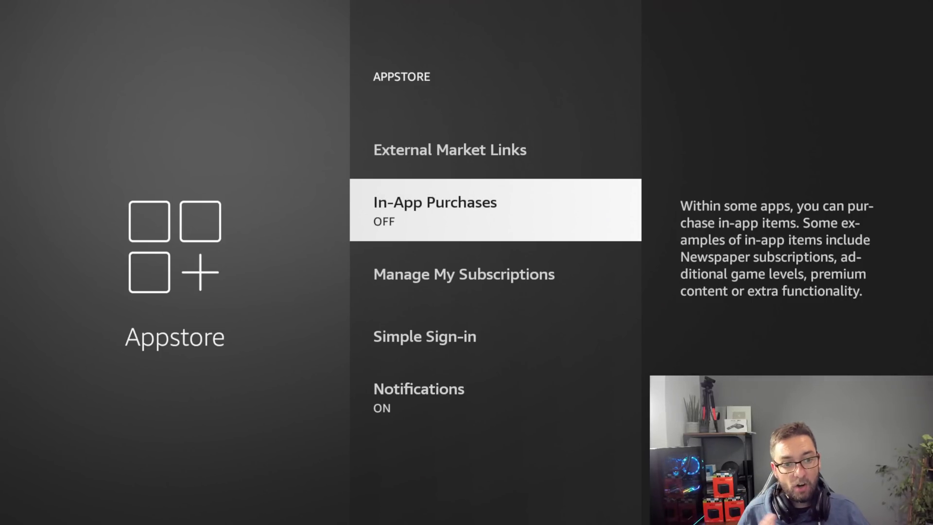
- Switch off the Appstore Notifications and return to the Applications list
{"action": "key", "text": "Down"}
{"action": "key", "text": "Down"}
{"action": "key", "text": "Down"}
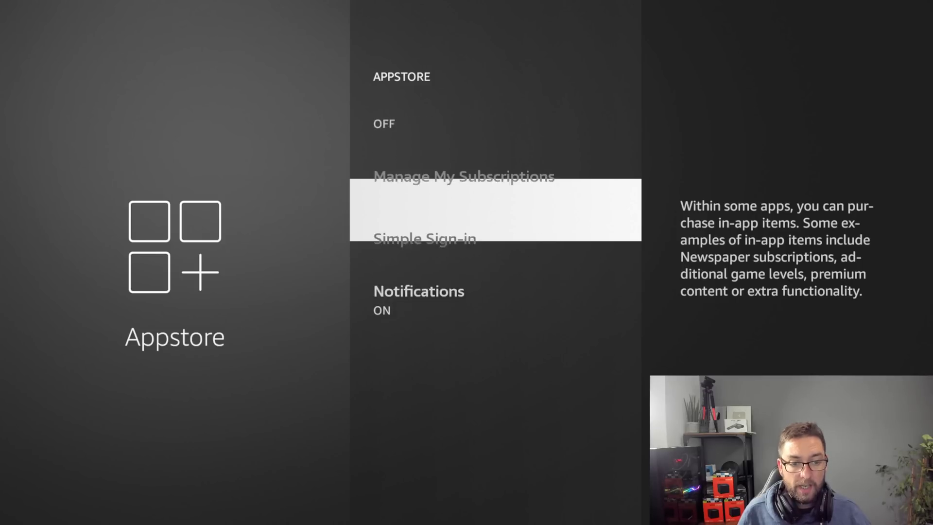
{"action": "key", "text": "Return"}
{"action": "key", "text": "Up"}
{"action": "key", "text": "Up"}
{"action": "key", "text": "Up"}
{"action": "key", "text": "Up"}
{"action": "key", "text": "Up"}
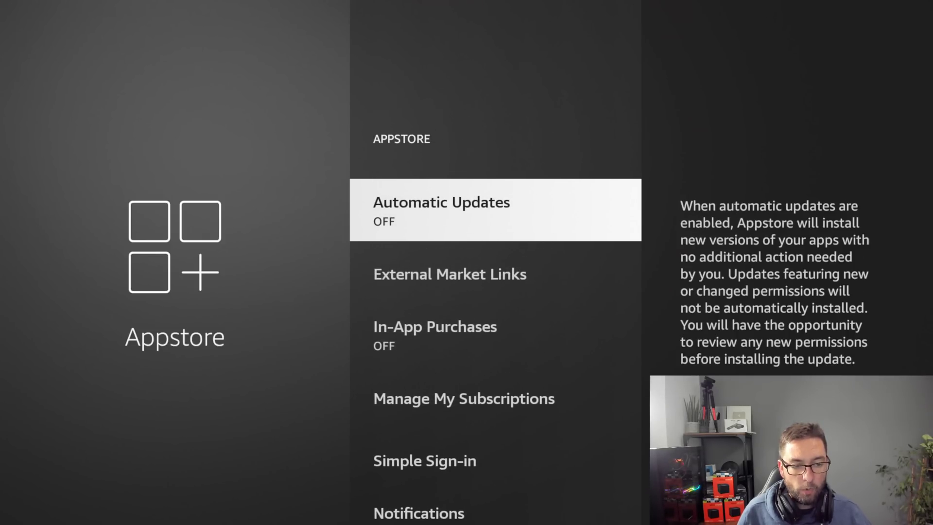
{"action": "key", "text": "Escape"}
- Turn off Allow Guest Connections in the Amazon Photos settings
{"action": "key", "text": "Up"}
{"action": "key", "text": "Up"}
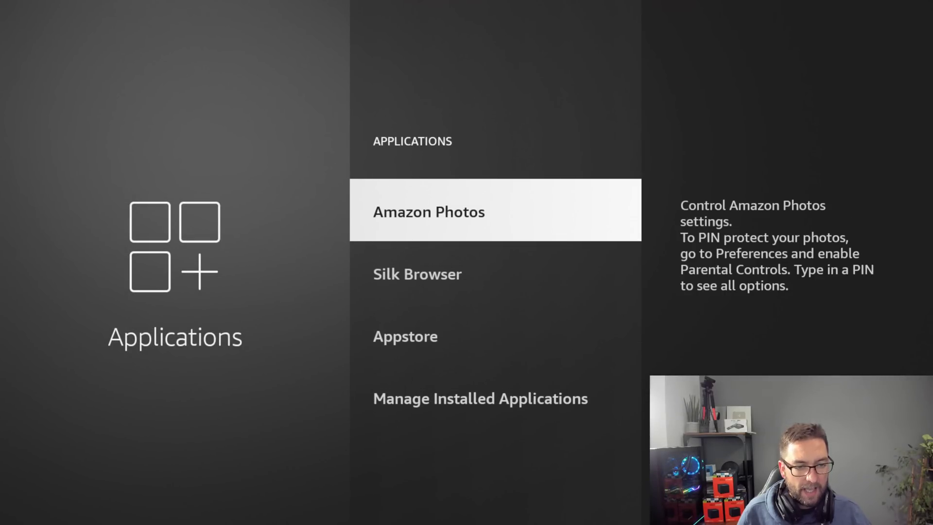
{"action": "key", "text": "Return"}
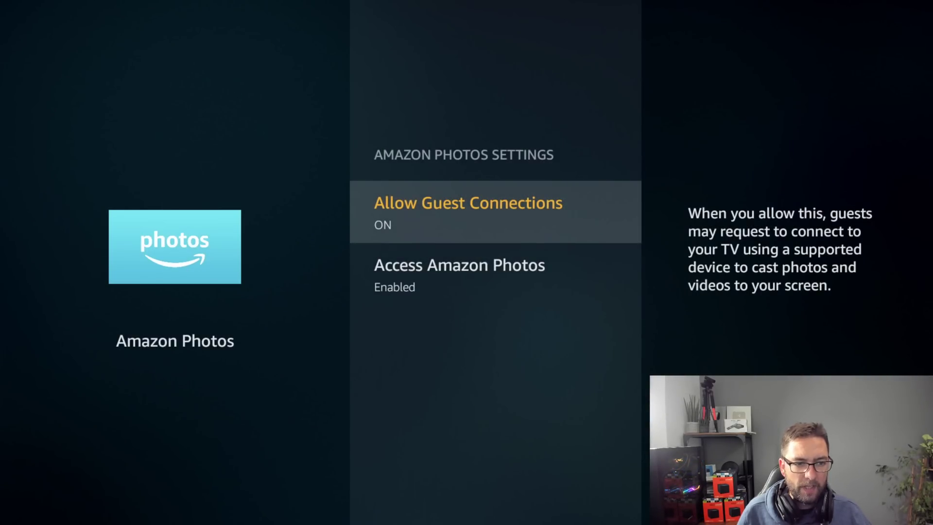
{"action": "key", "text": "Return"}
- Disable Access Amazon Photos and leave the Applications settings
{"action": "key", "text": "Down"}
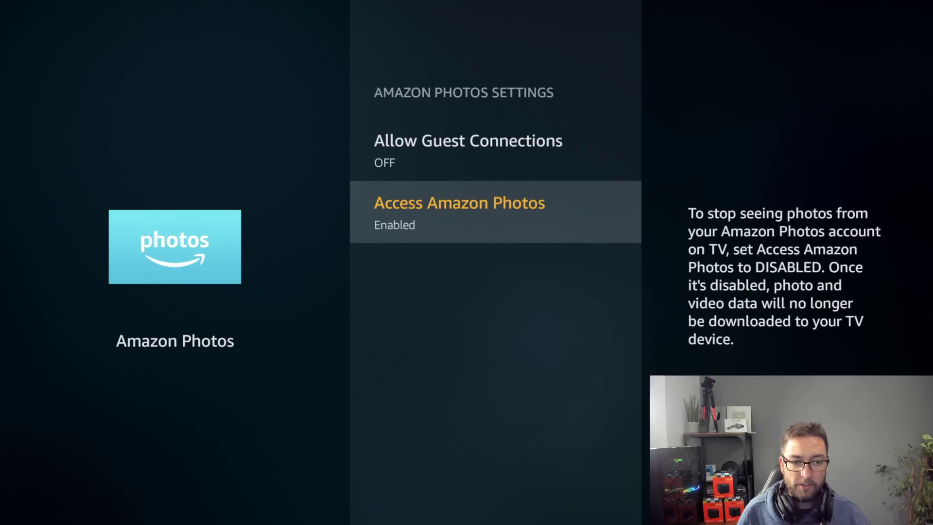
{"action": "key", "text": "Return"}
{"action": "key", "text": "Return"}
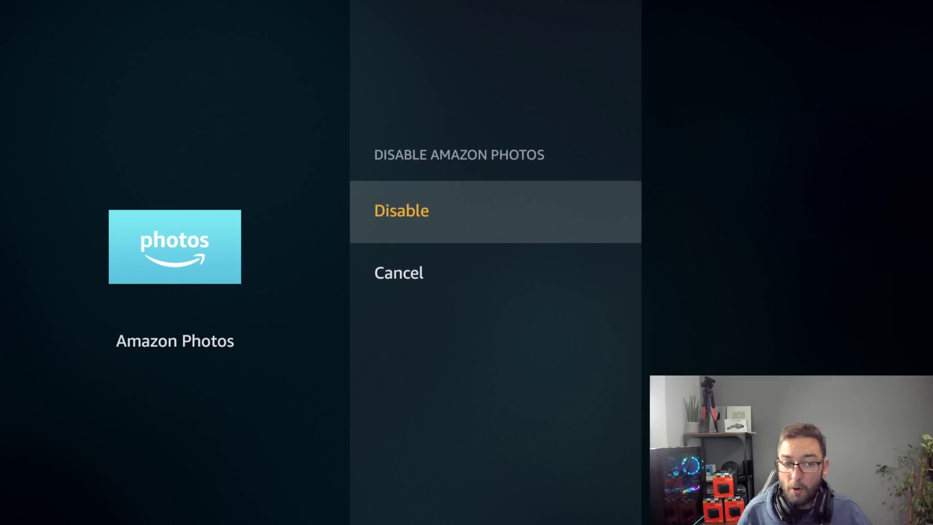
{"action": "key", "text": "Return"}
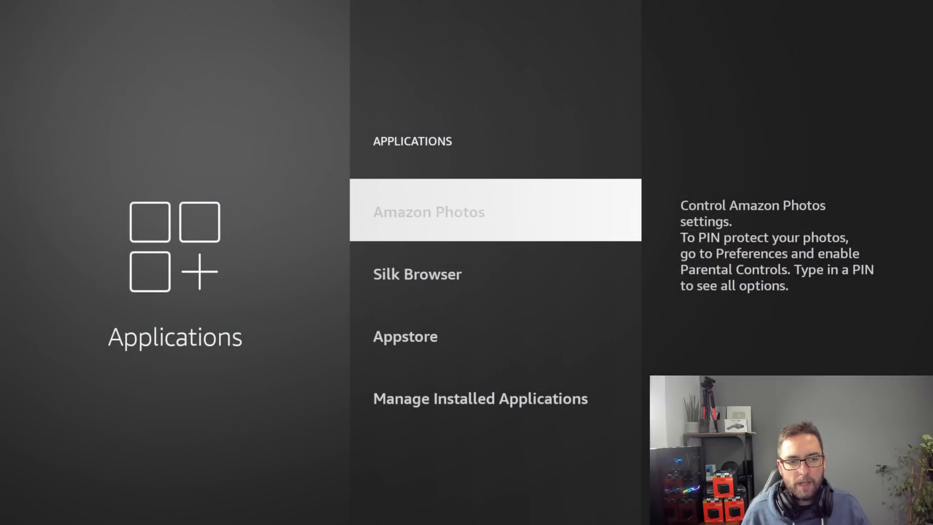
{"action": "key", "text": "Return"}
{"action": "key", "text": "Return"}
{"action": "key", "text": "Escape"}
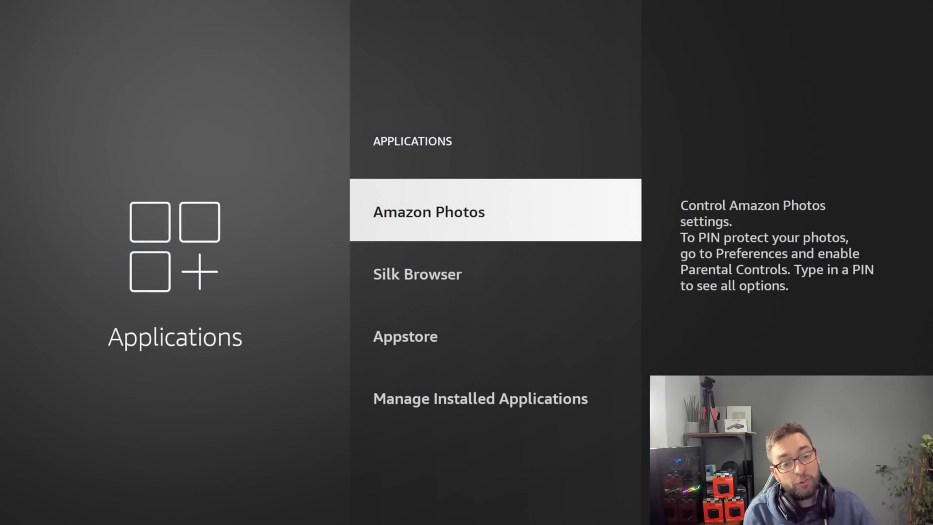
{"action": "key", "text": "Home"}
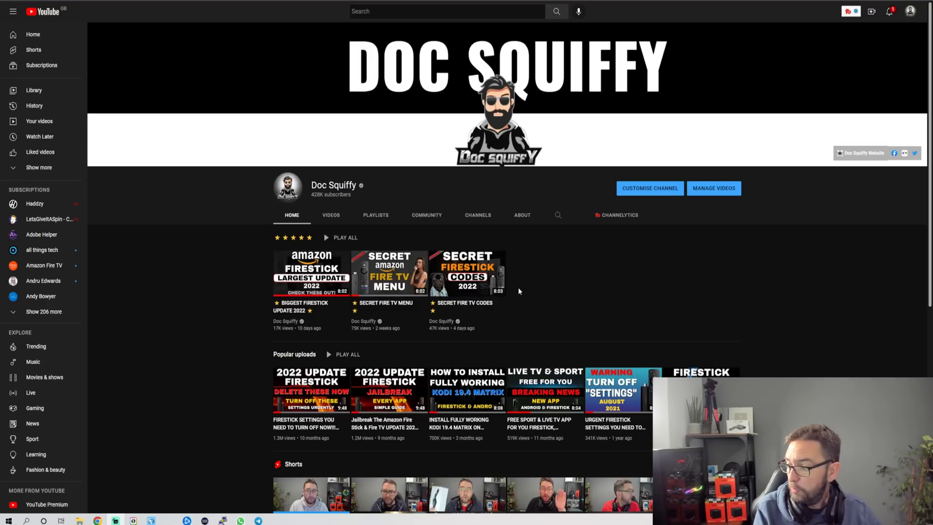
- Look through the videos on the Doc Squiffy YouTube channel page in the browser and close the IPVanish offer page
{"action": "scroll", "coordinate": [518, 291], "scroll_direction": "down", "scroll_amount": 2}
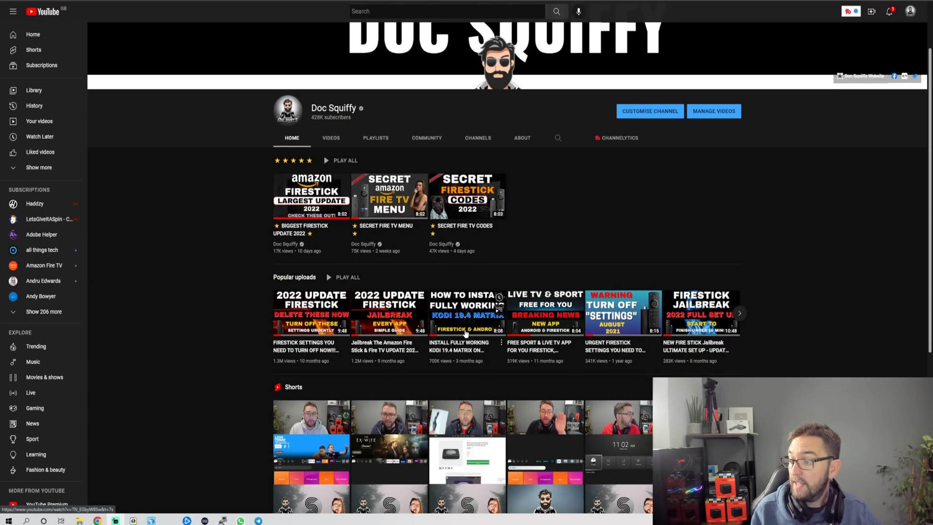
{"action": "scroll", "coordinate": [662, 284], "scroll_direction": "down", "scroll_amount": 2}
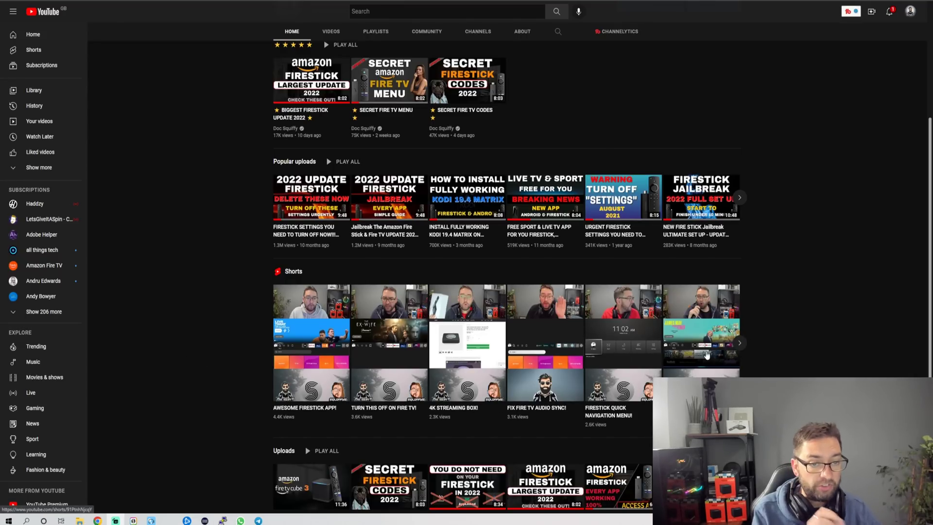
{"action": "scroll", "coordinate": [707, 354], "scroll_direction": "down", "scroll_amount": 2}
{"action": "scroll", "coordinate": [690, 352], "scroll_direction": "up", "scroll_amount": 6}
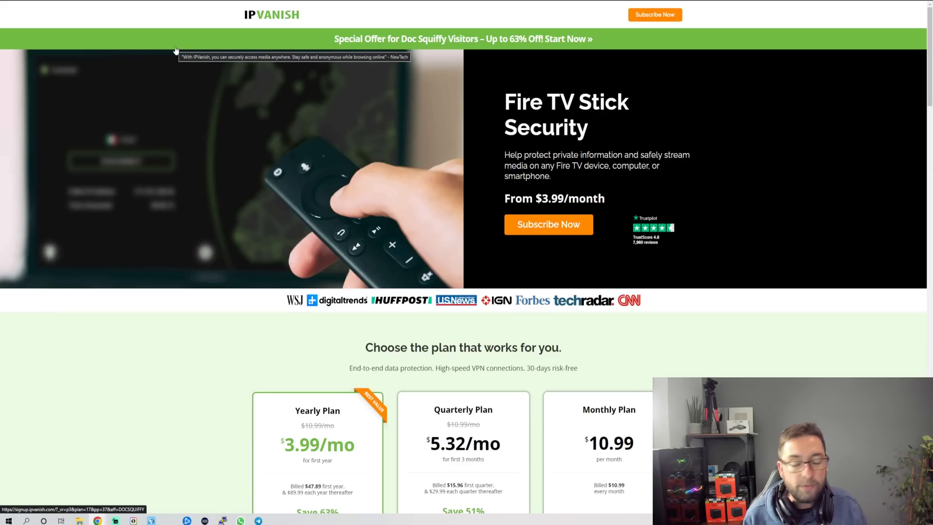
{"action": "key", "text": "ctrl+w"}
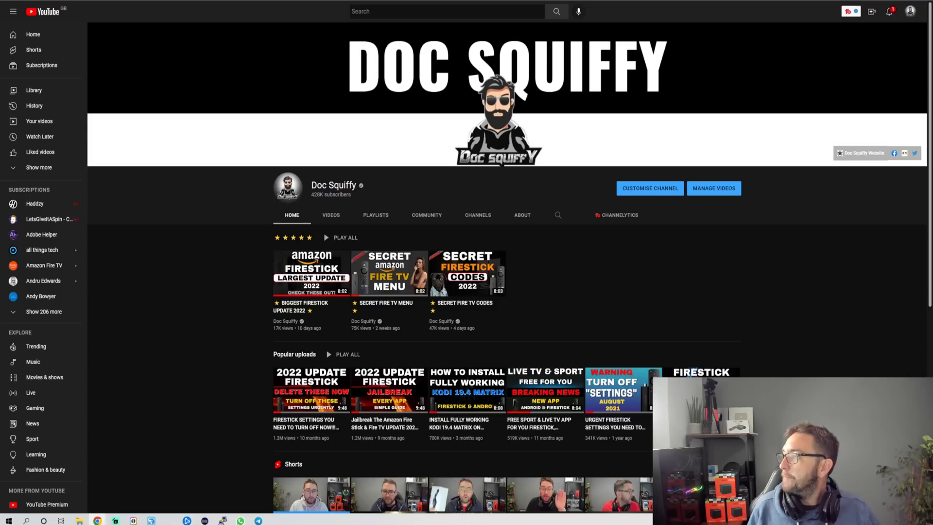